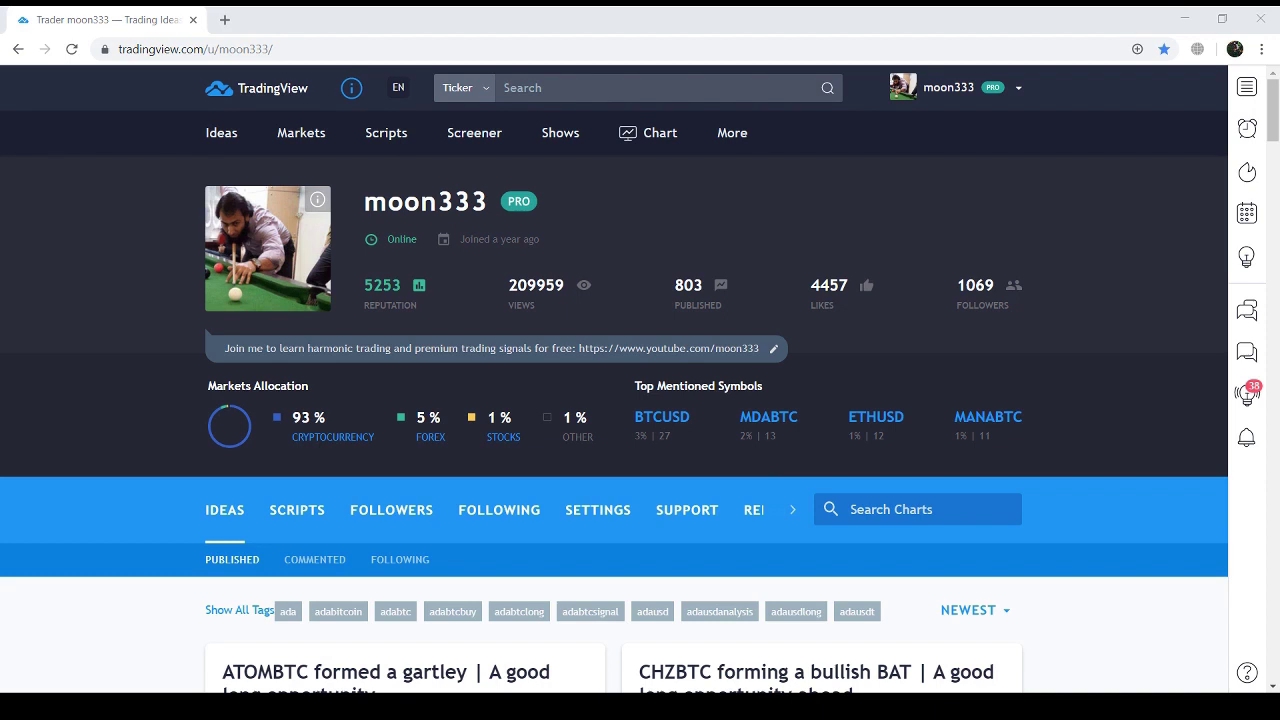
Step: Search the profile's published ideas for TOTAL2, examine the Shark reversal zone idea's chart, and close it
left_click(930, 497)
type("TOTAL2")
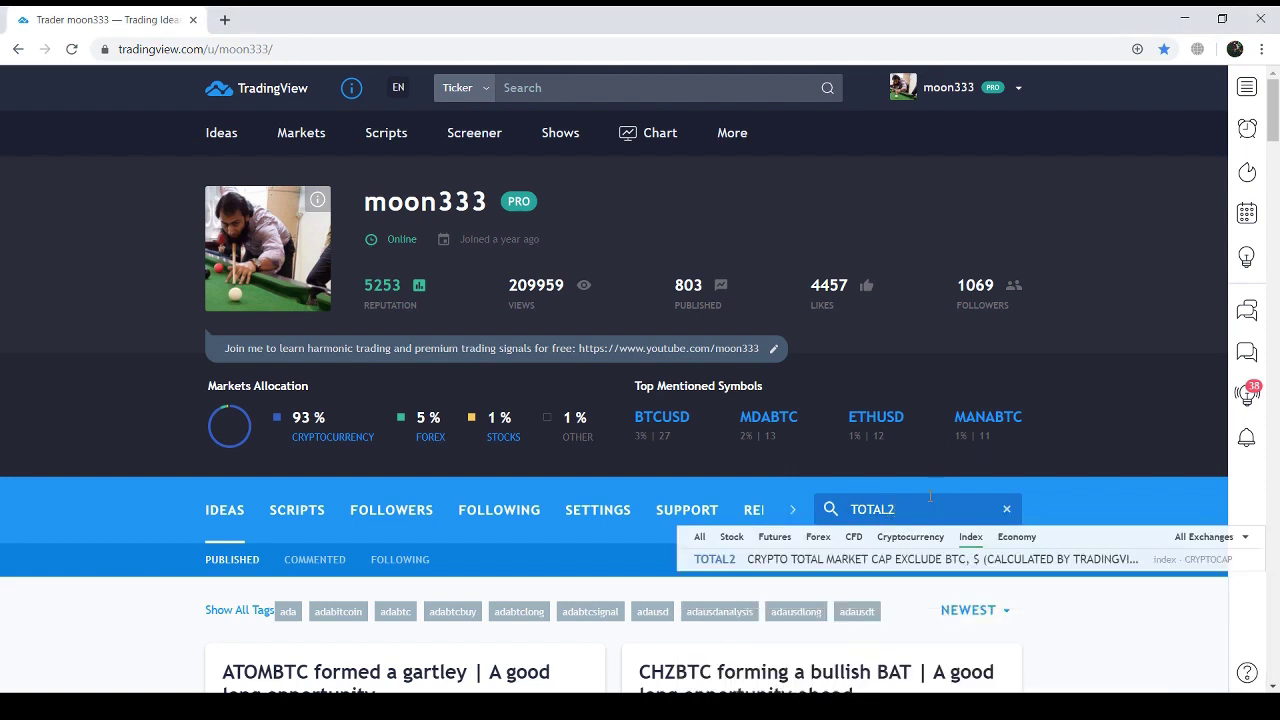
key("Return")
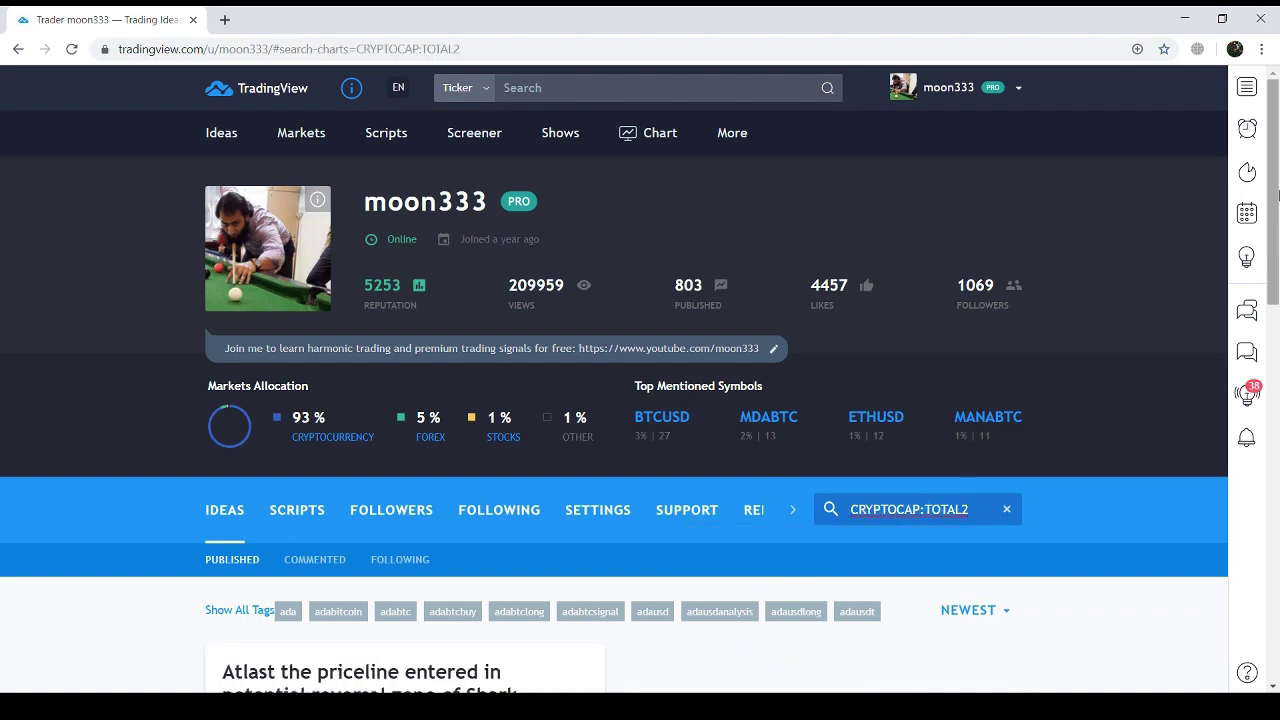
scroll(1276, 310, "down", 3)
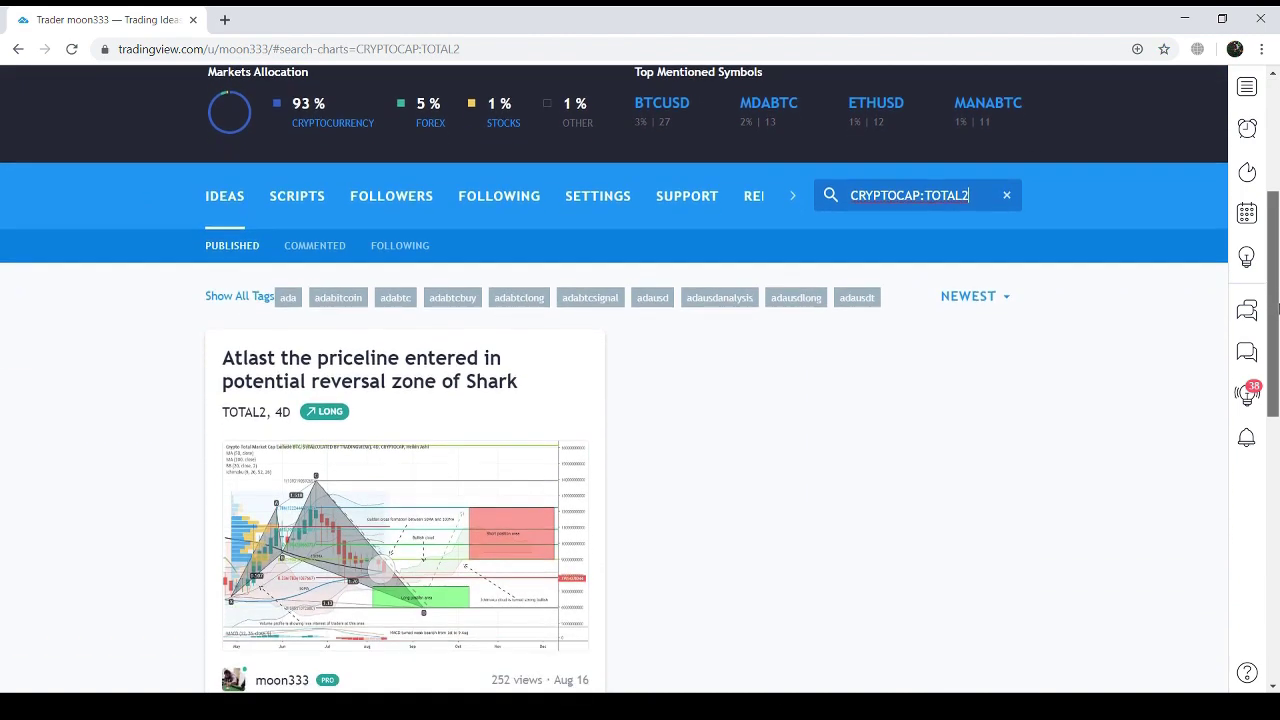
left_click(510, 495)
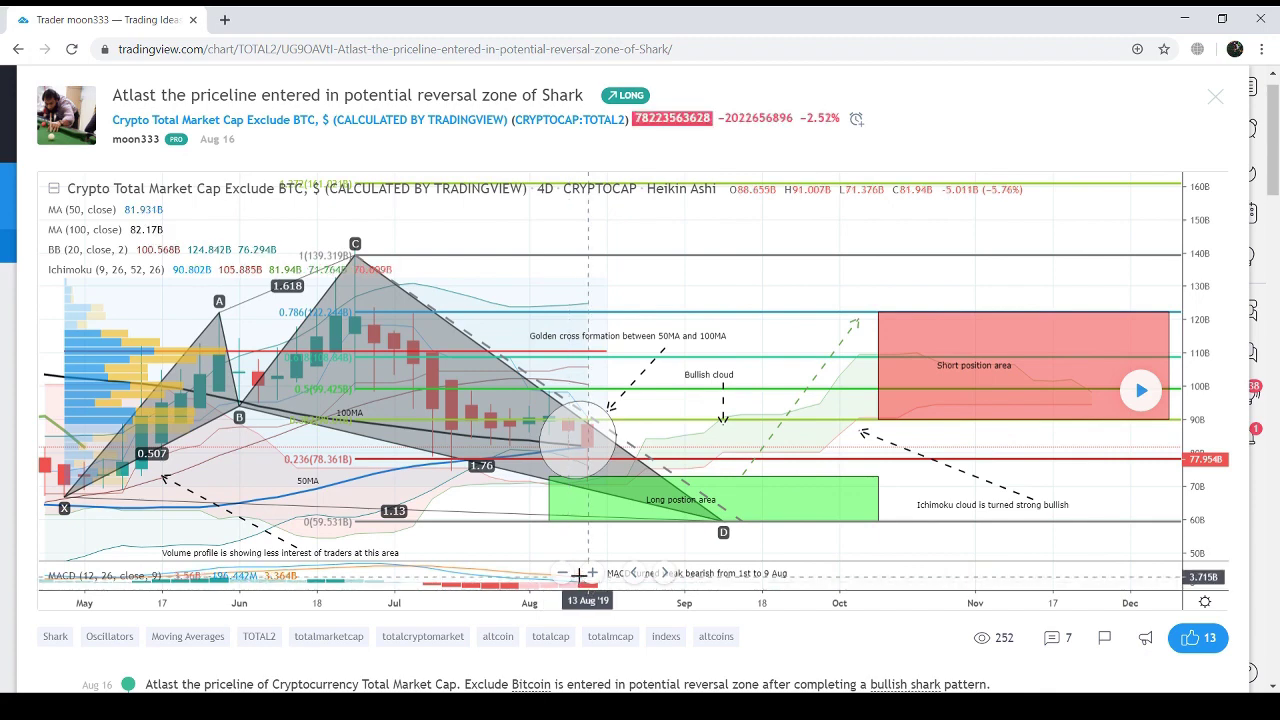
left_click(1215, 96)
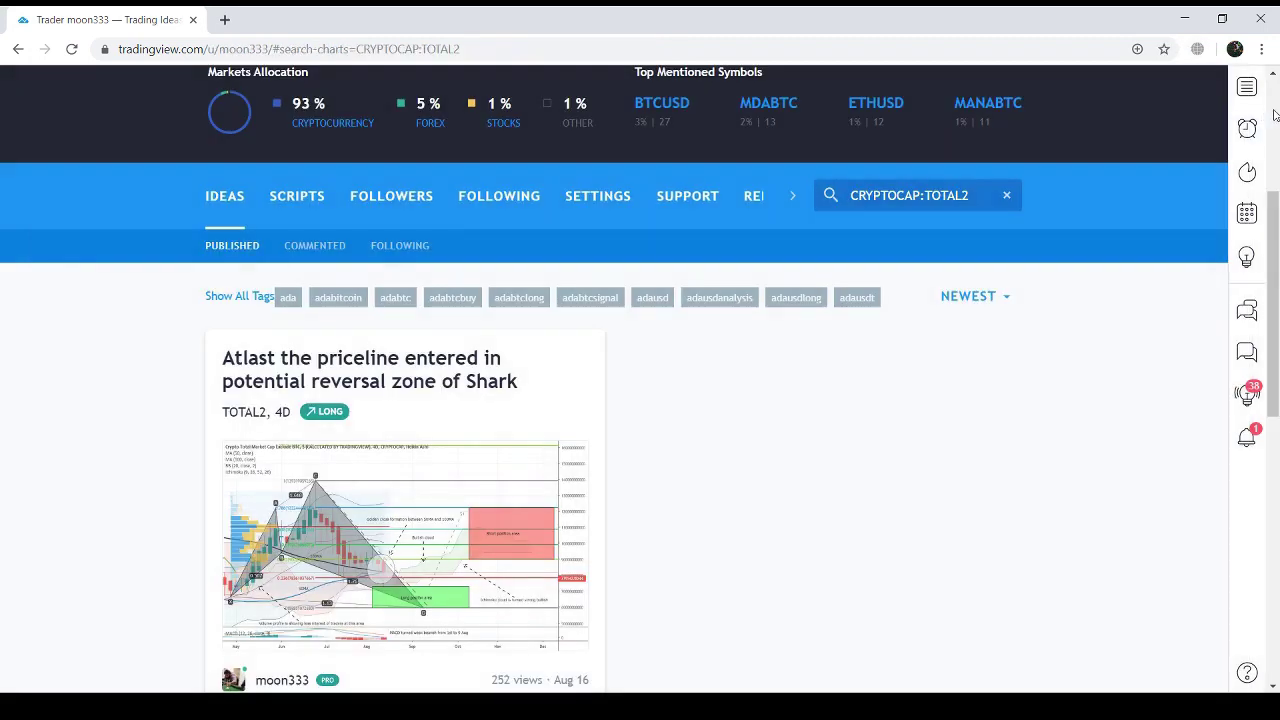
Step: Find the TOTAL2 ticker through the site search and open its full-featured chart
scroll(1268, 115, "up", 3)
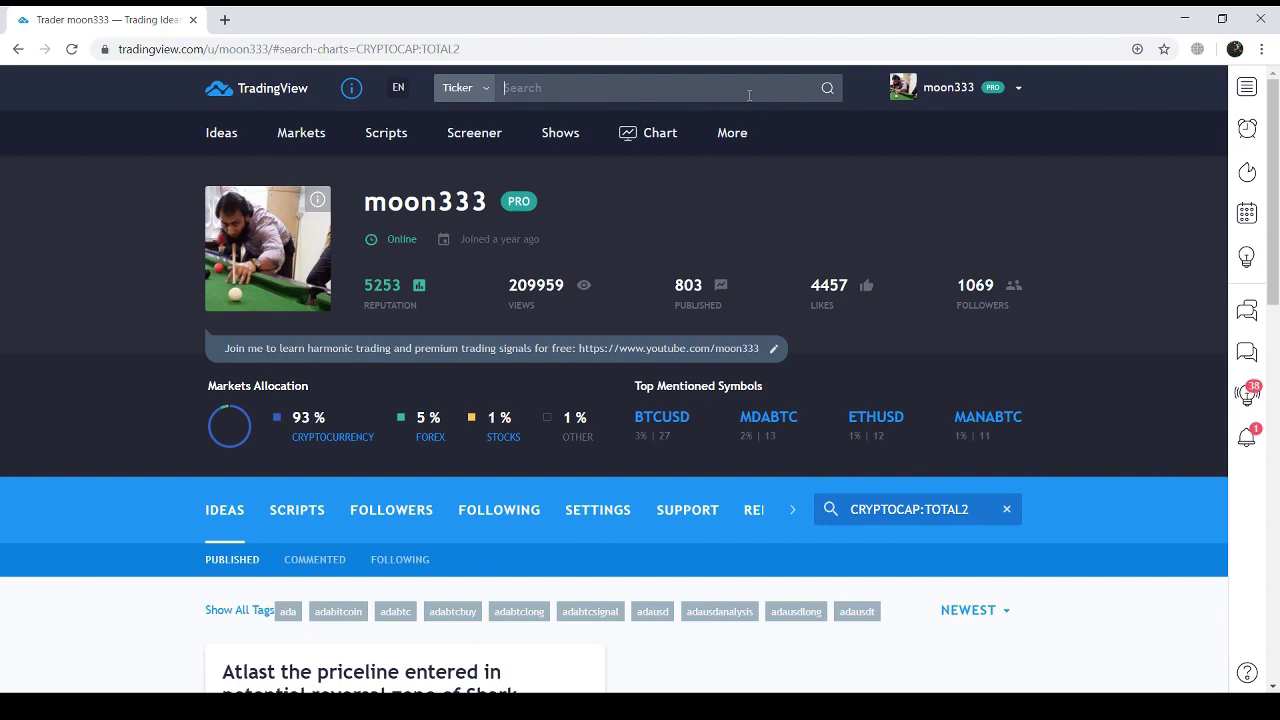
left_click(749, 95)
type("TOTAL")
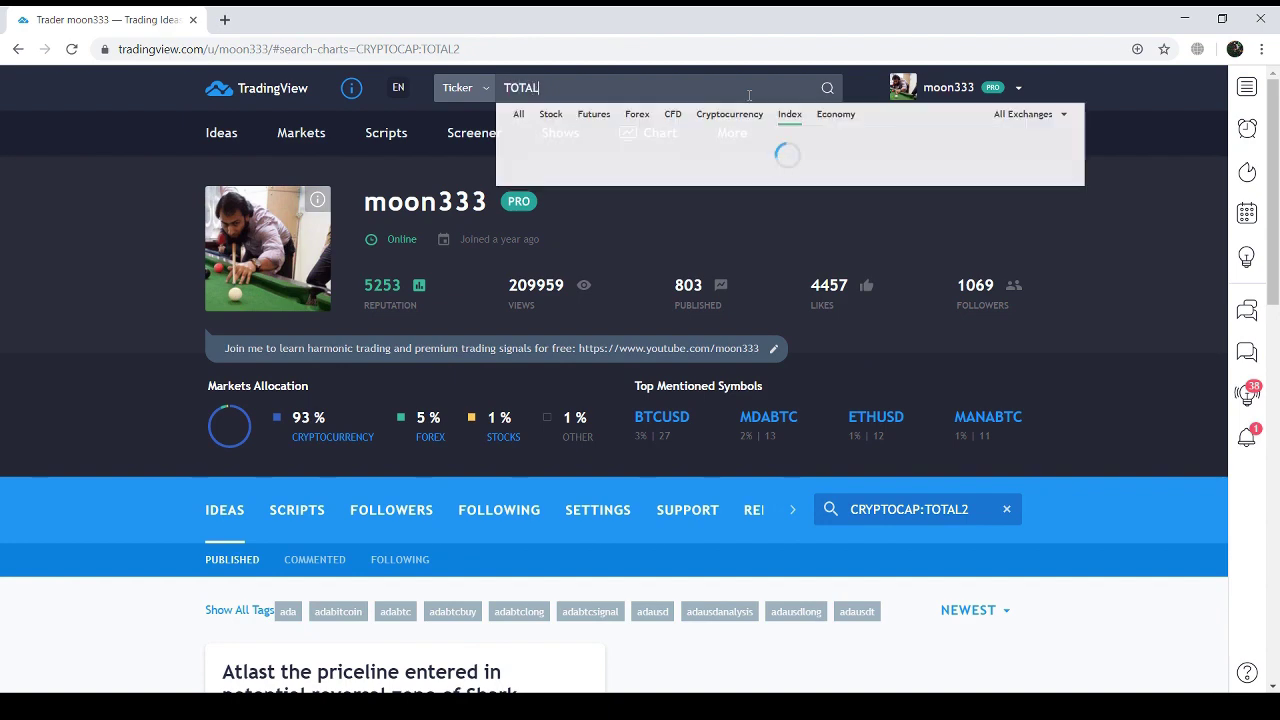
type("2")
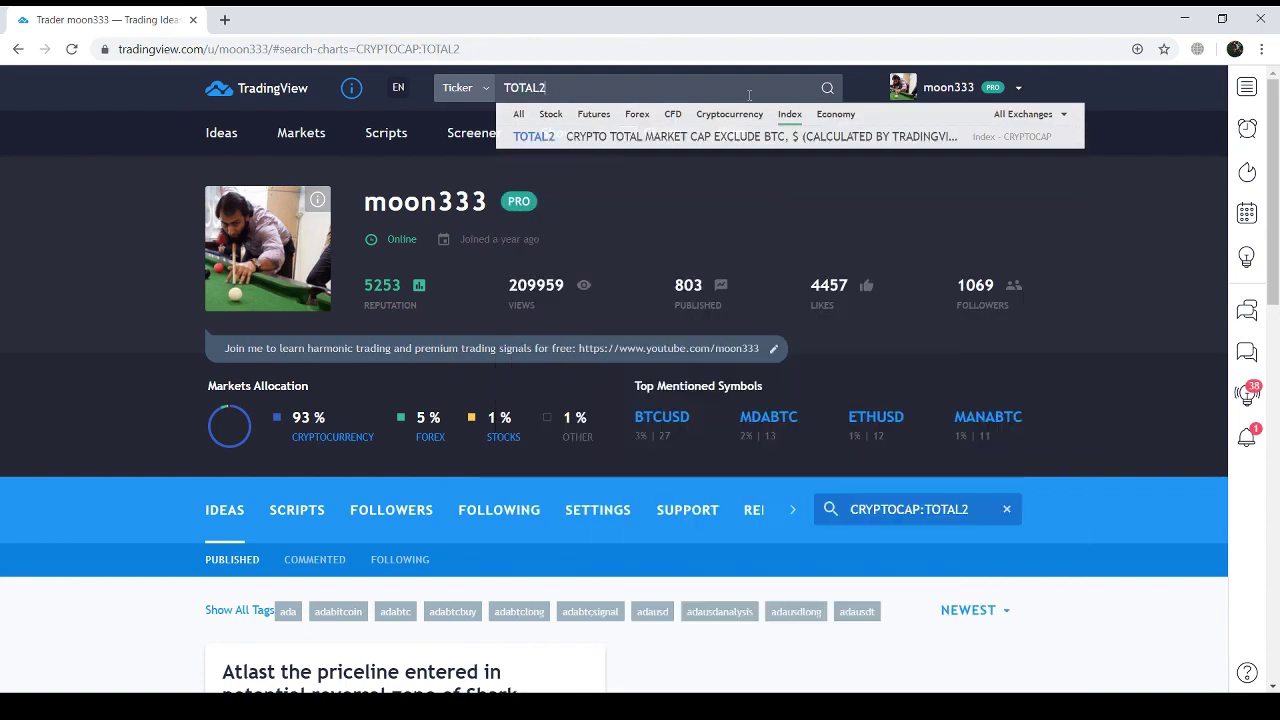
key("Return")
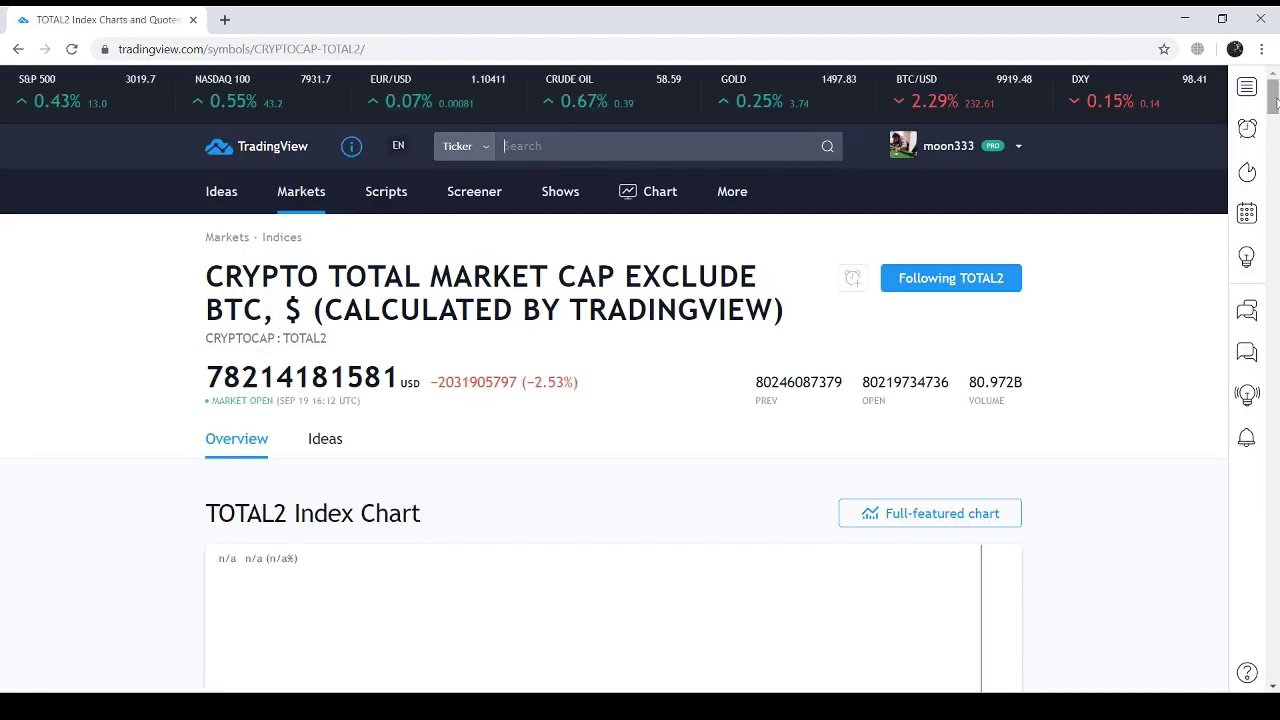
scroll(1276, 100, "down", 1)
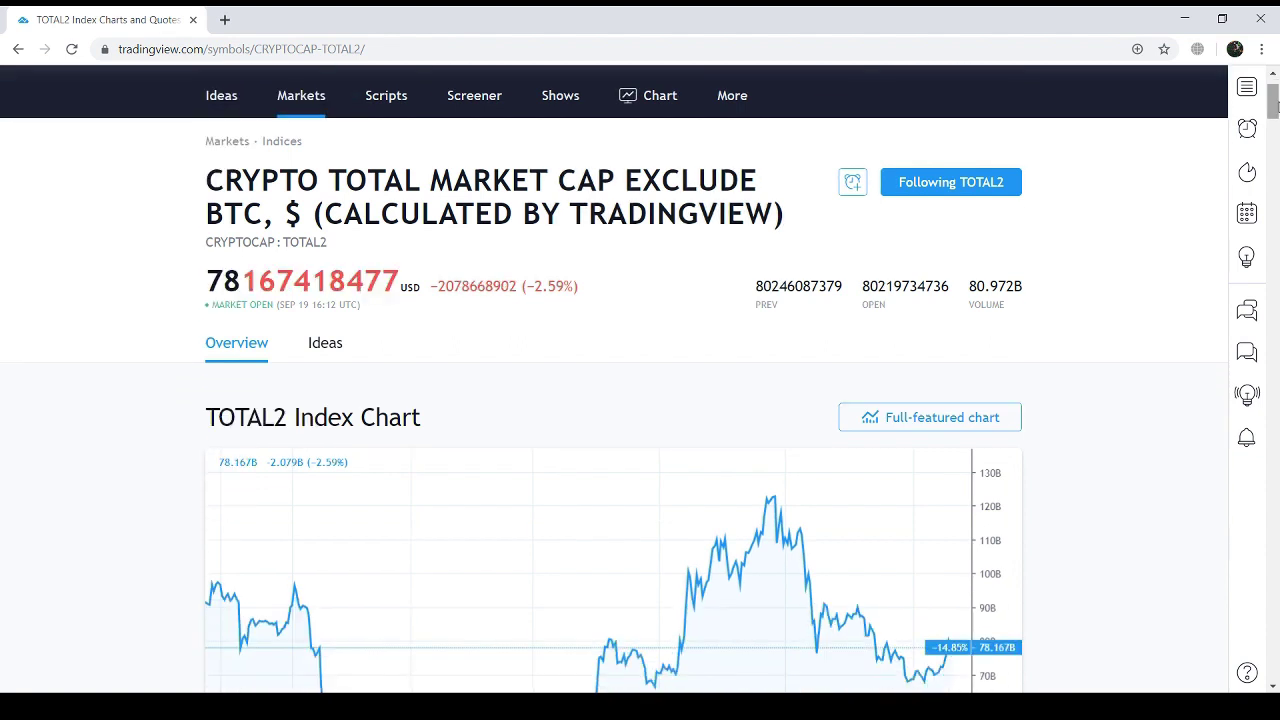
left_click(993, 419)
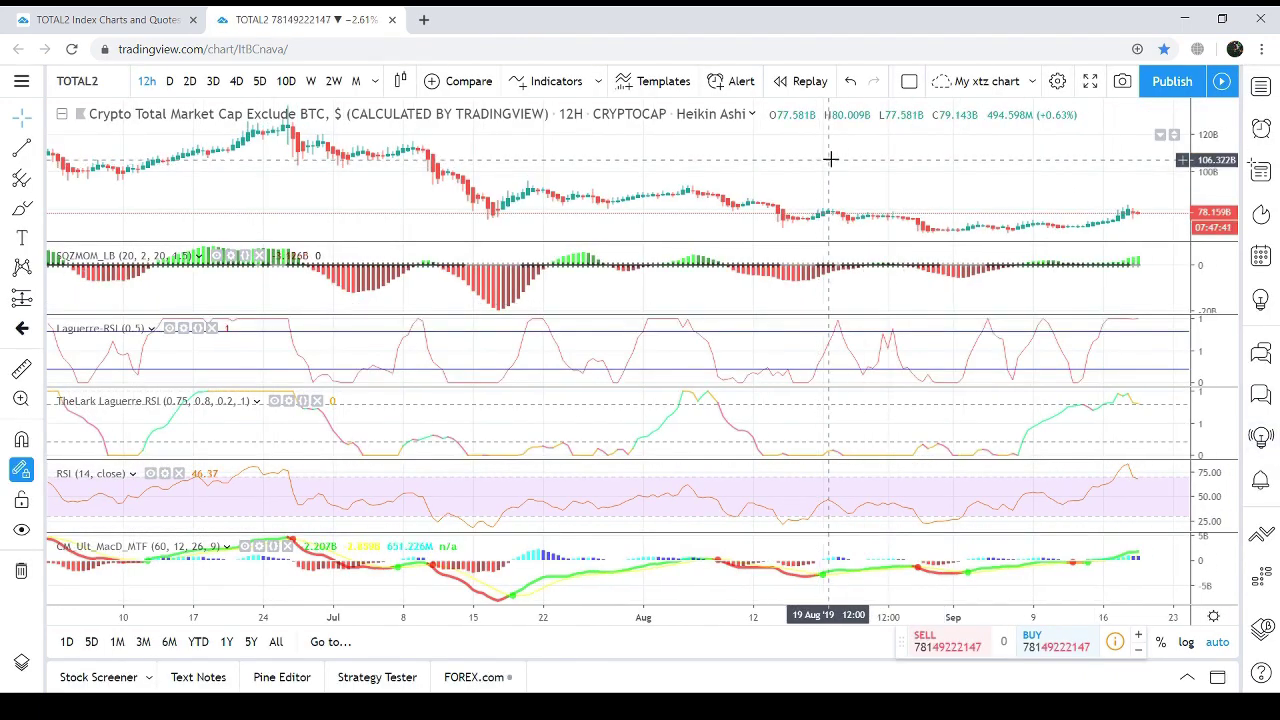
Step: Remove all indicators from the TOTAL2 chart and set its interval to 4D
right_click(832, 166)
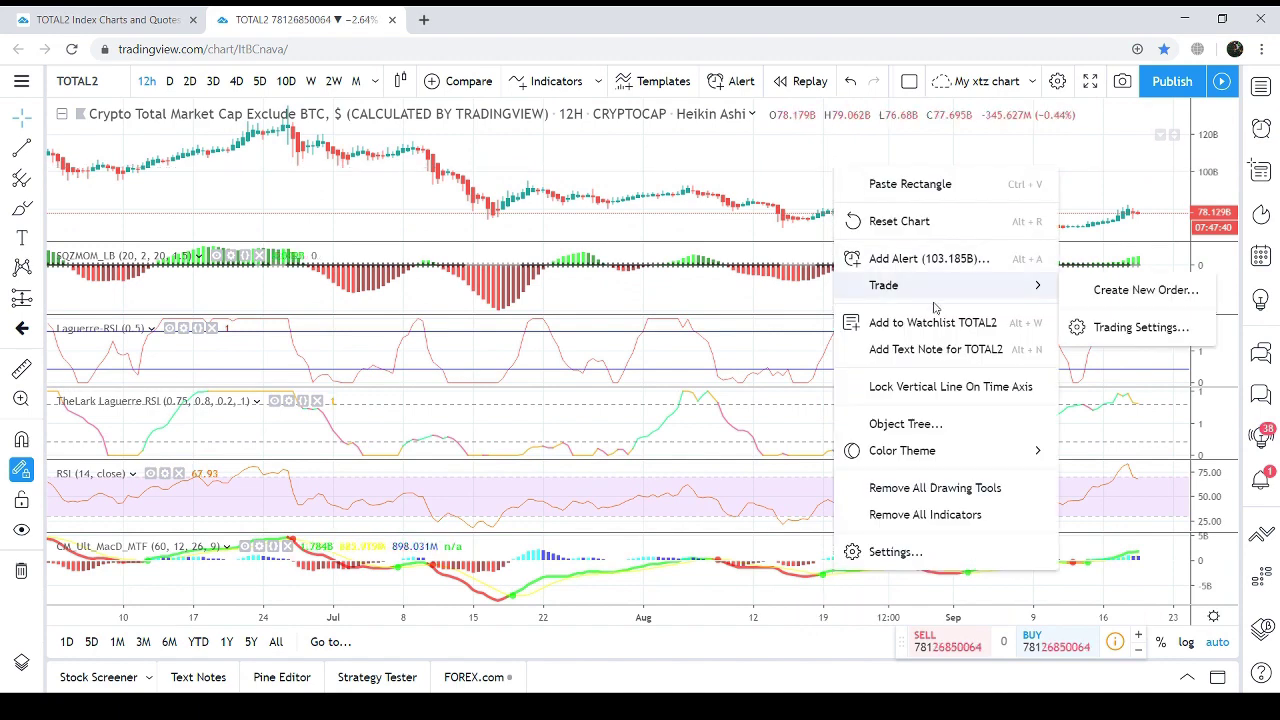
left_click(935, 514)
left_click(236, 81)
left_click_drag(774, 297, 583, 303)
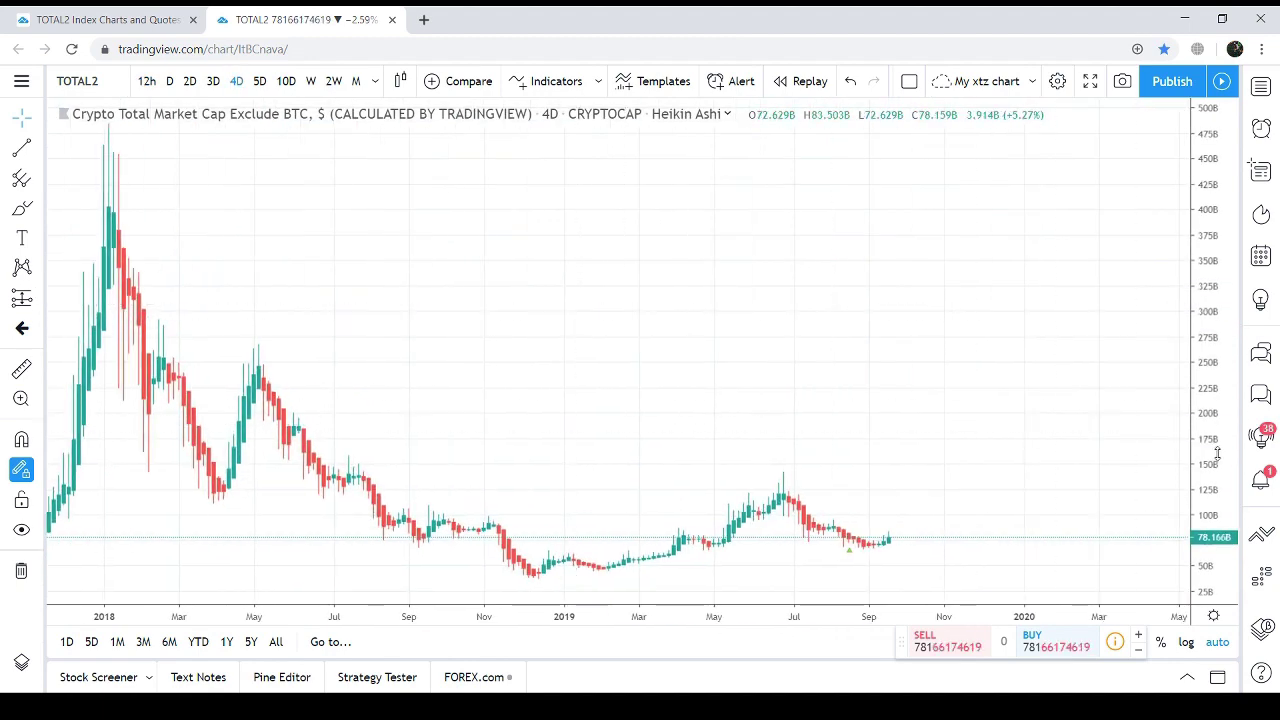
left_click_drag(1215, 453, 1213, 314)
left_click_drag(877, 517, 782, 265)
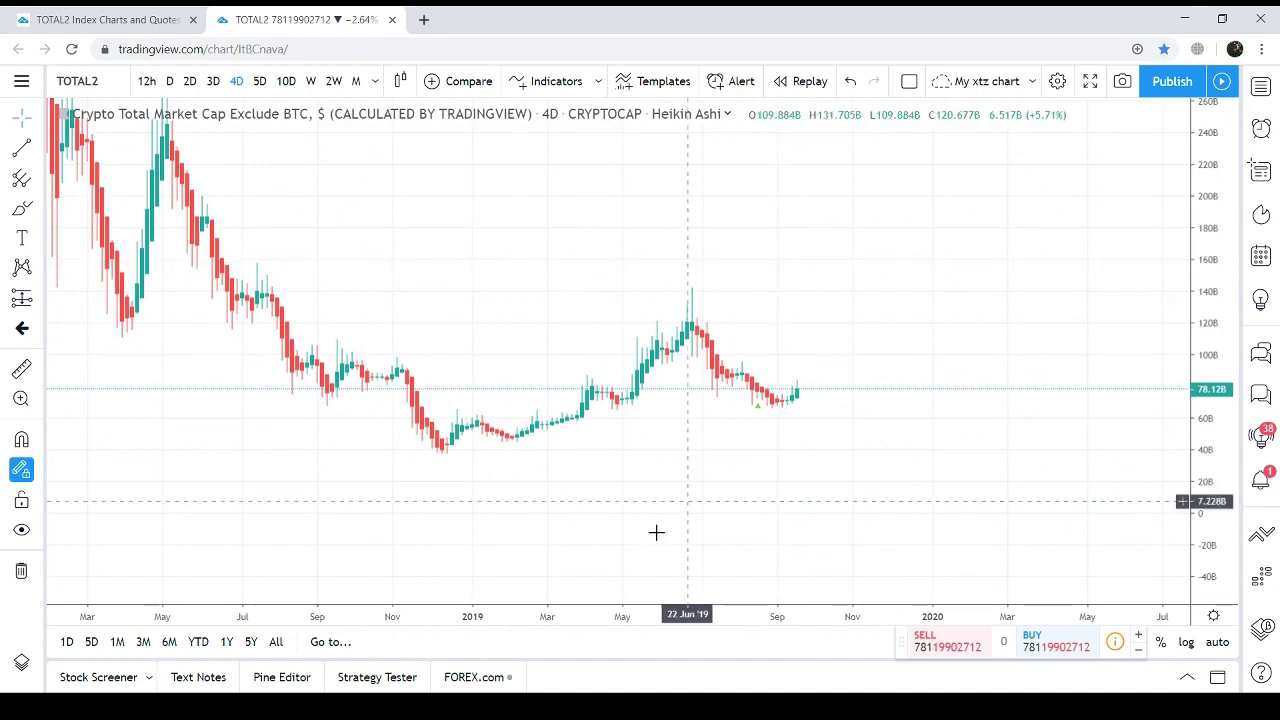
left_click(604, 586)
left_click(604, 586)
left_click_drag(569, 486, 844, 470)
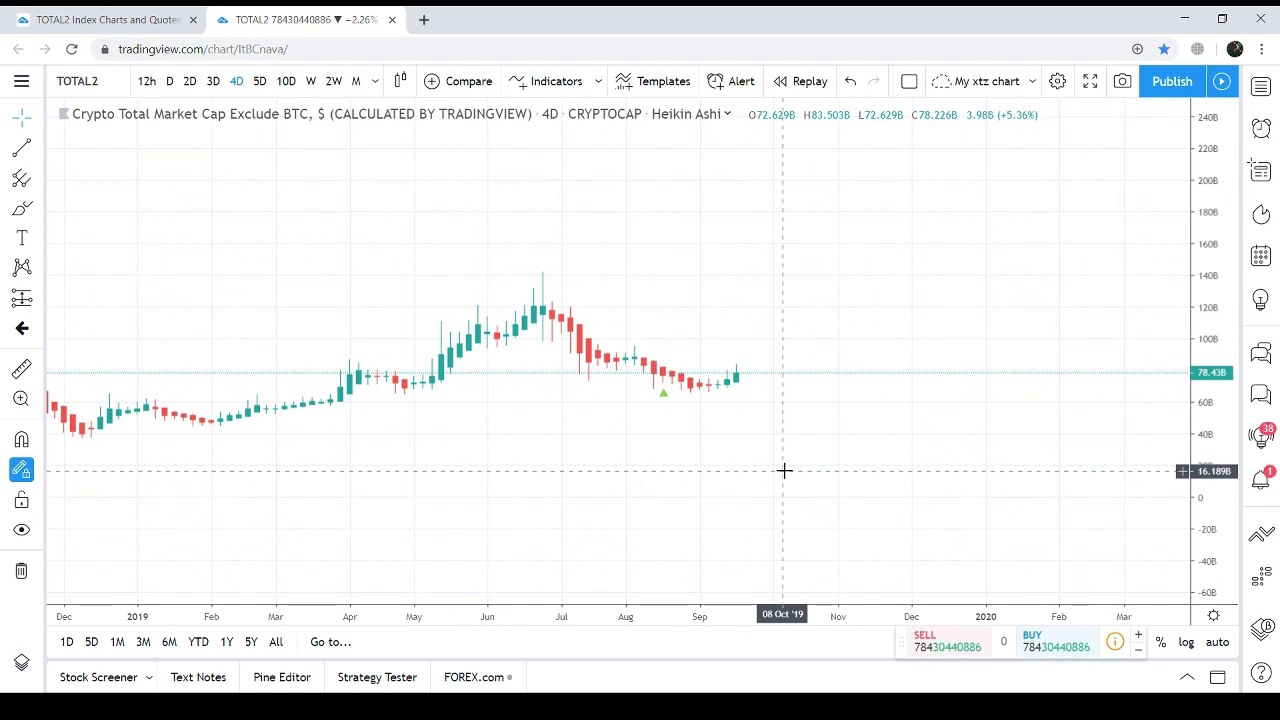
Step: Try a Cypher pattern from the 15 Dec '18 low through 29 May, 6 Jun and 26 Jun to 14 Sep '19, and delete it
left_click(40, 268)
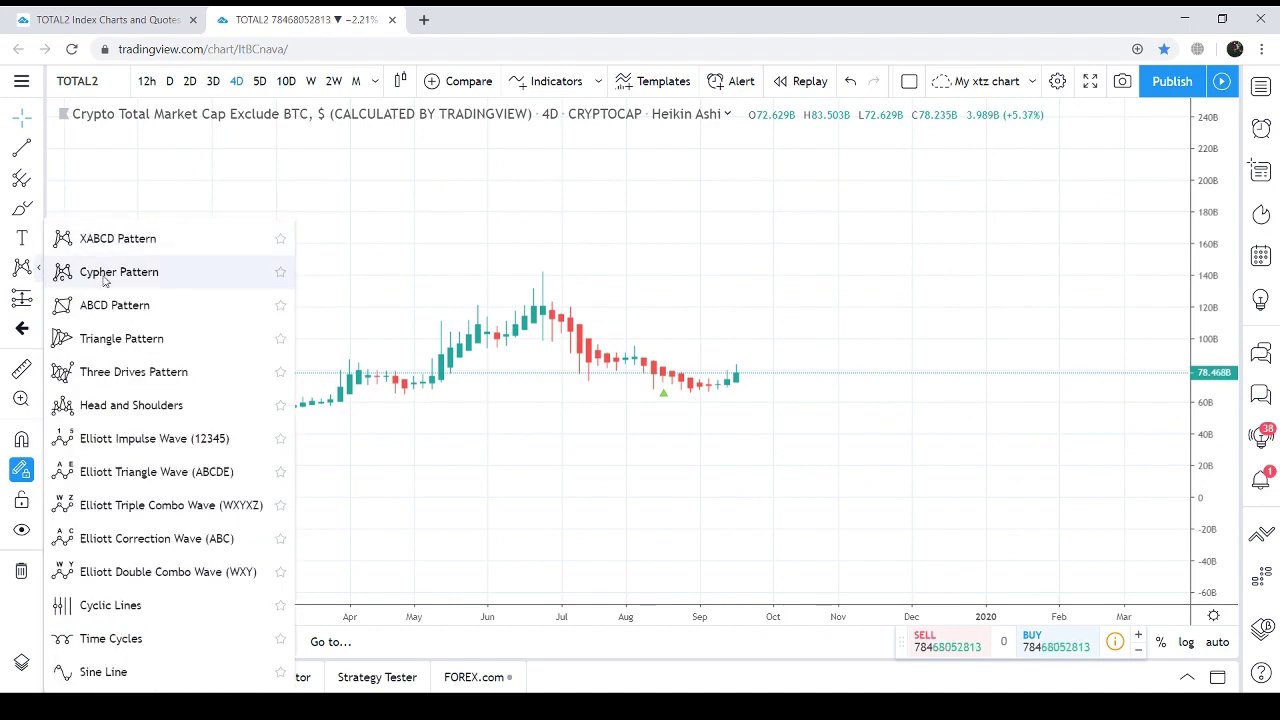
left_click(100, 271)
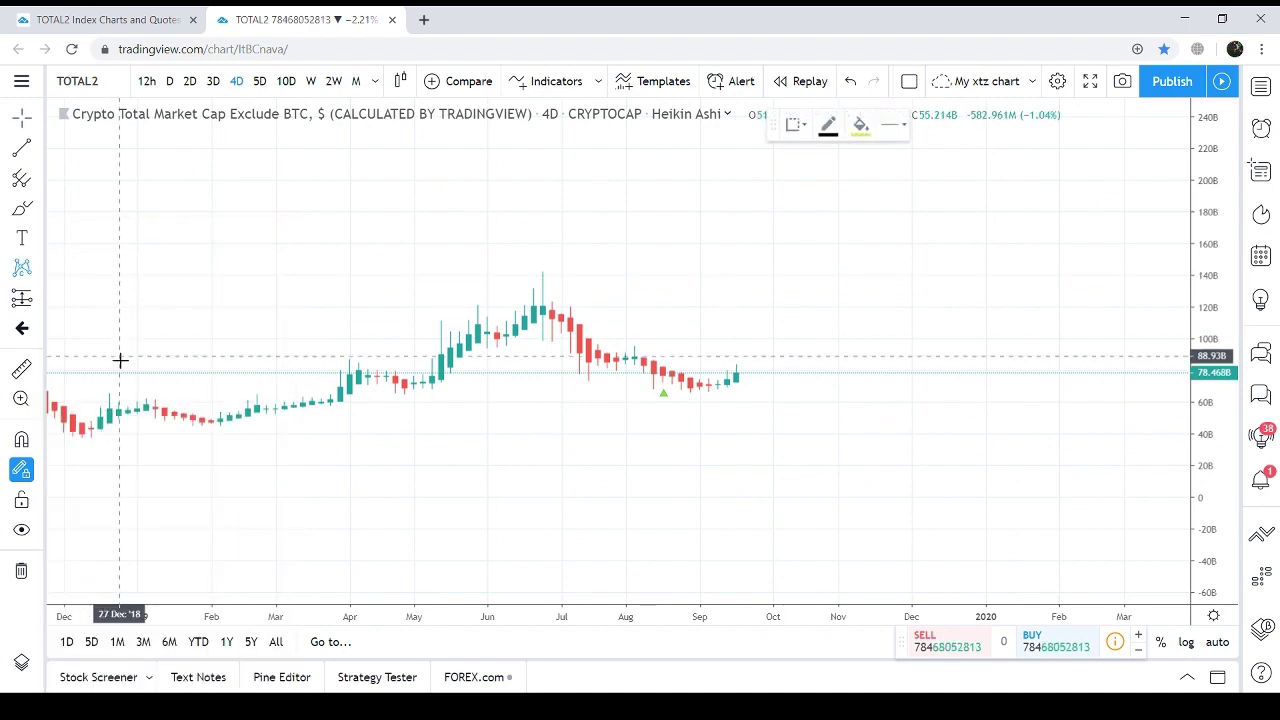
left_click(90, 437)
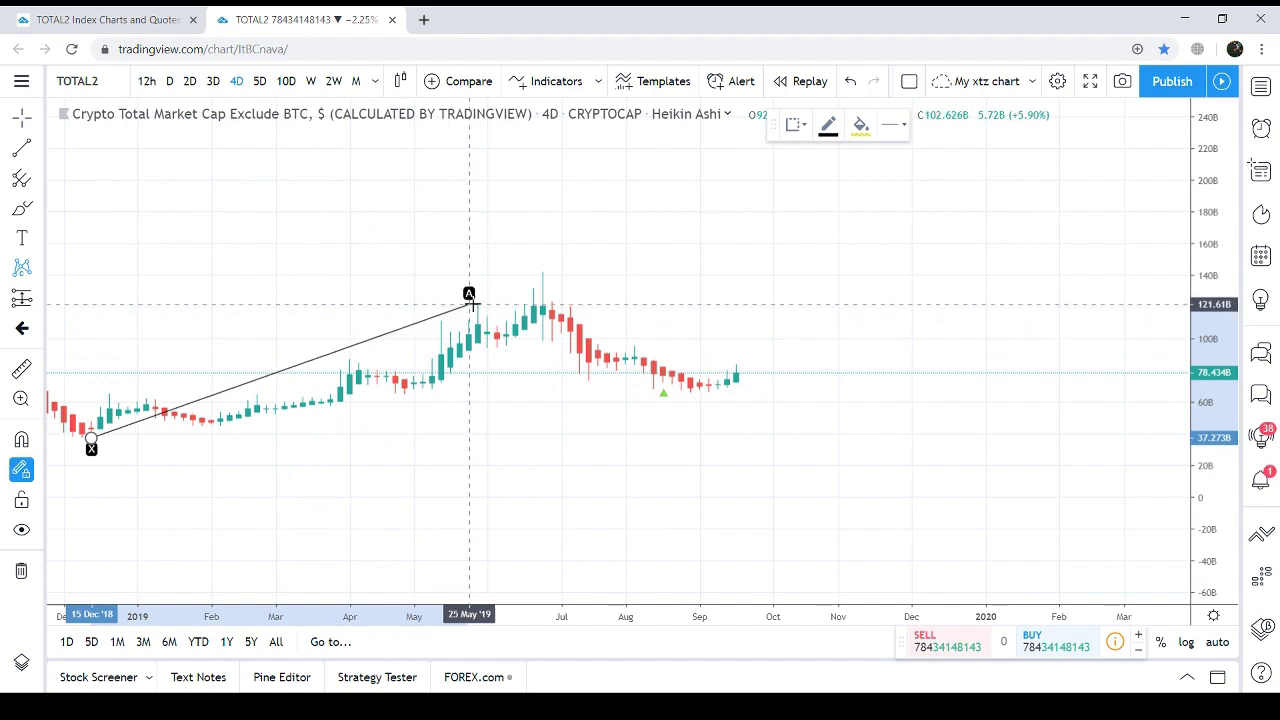
left_click(478, 301)
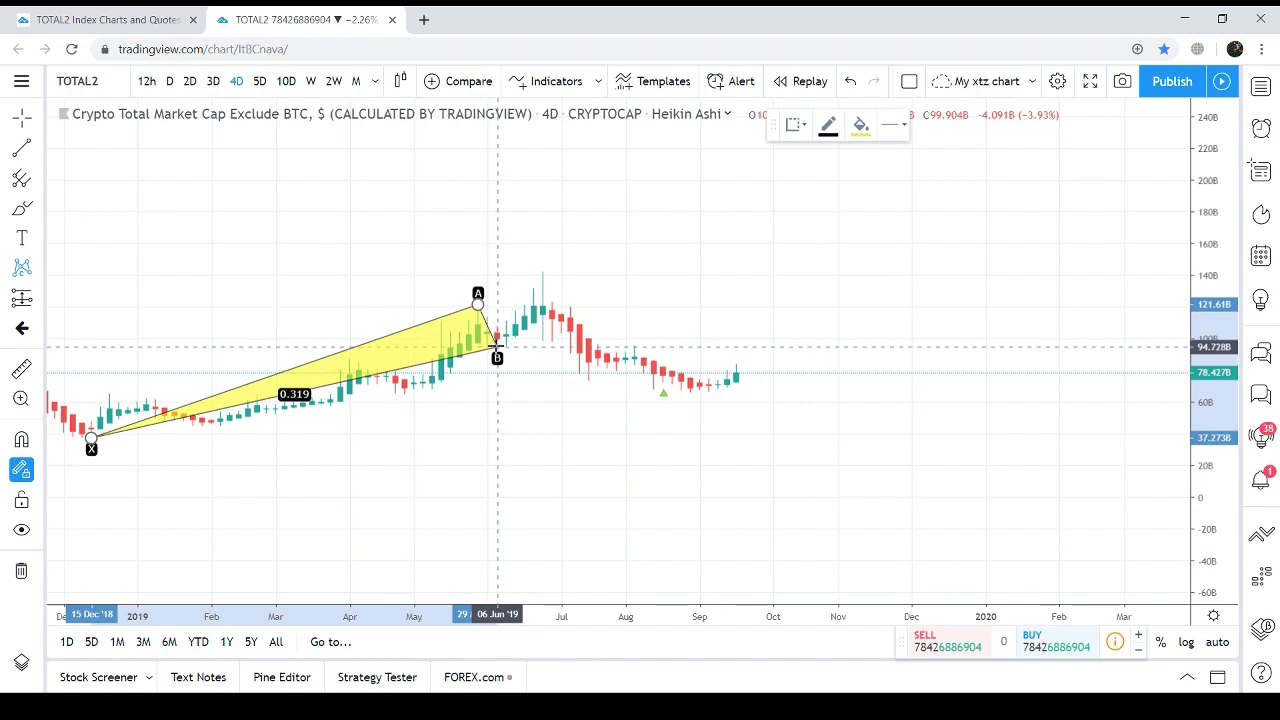
left_click(497, 347)
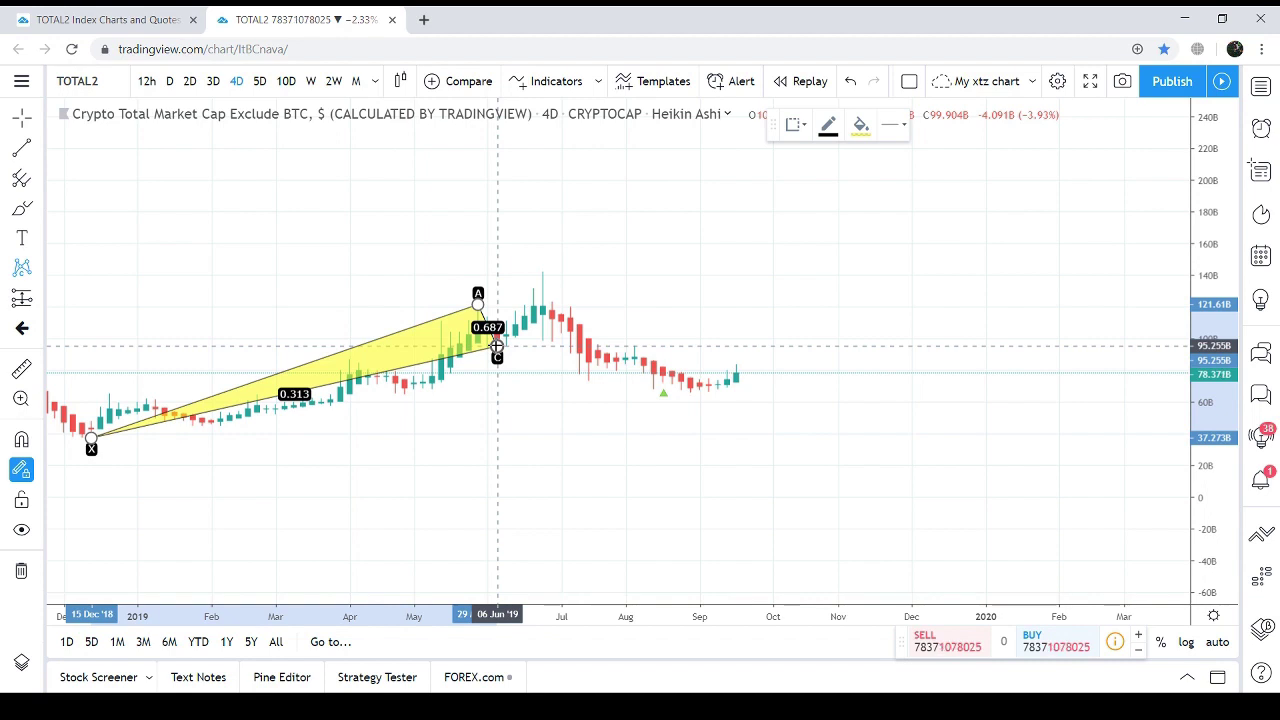
left_click(497, 348)
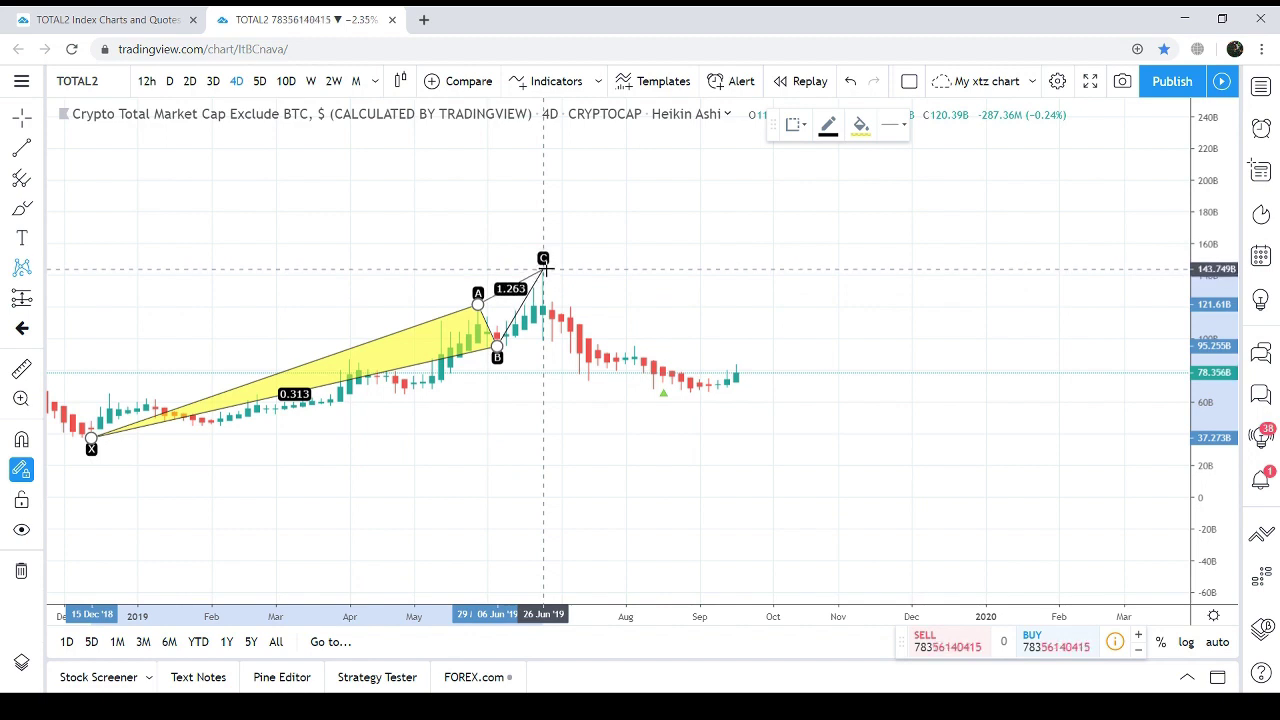
left_click(543, 260)
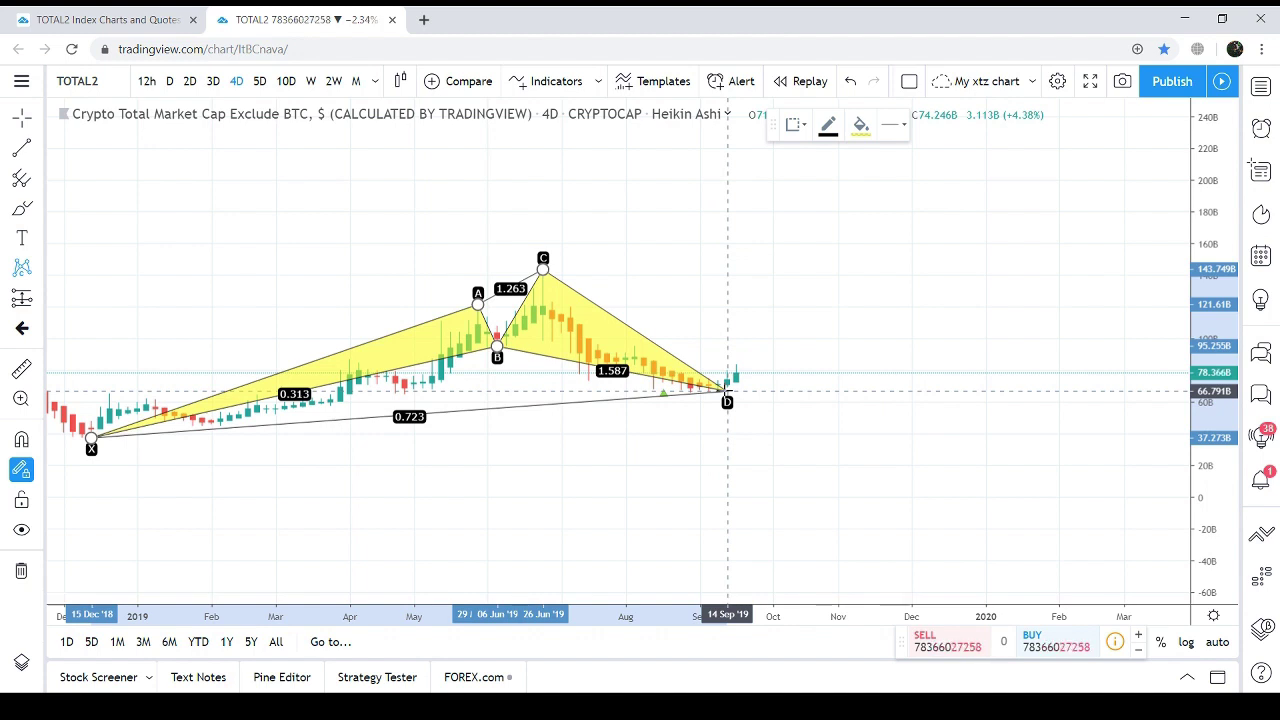
left_click(727, 390)
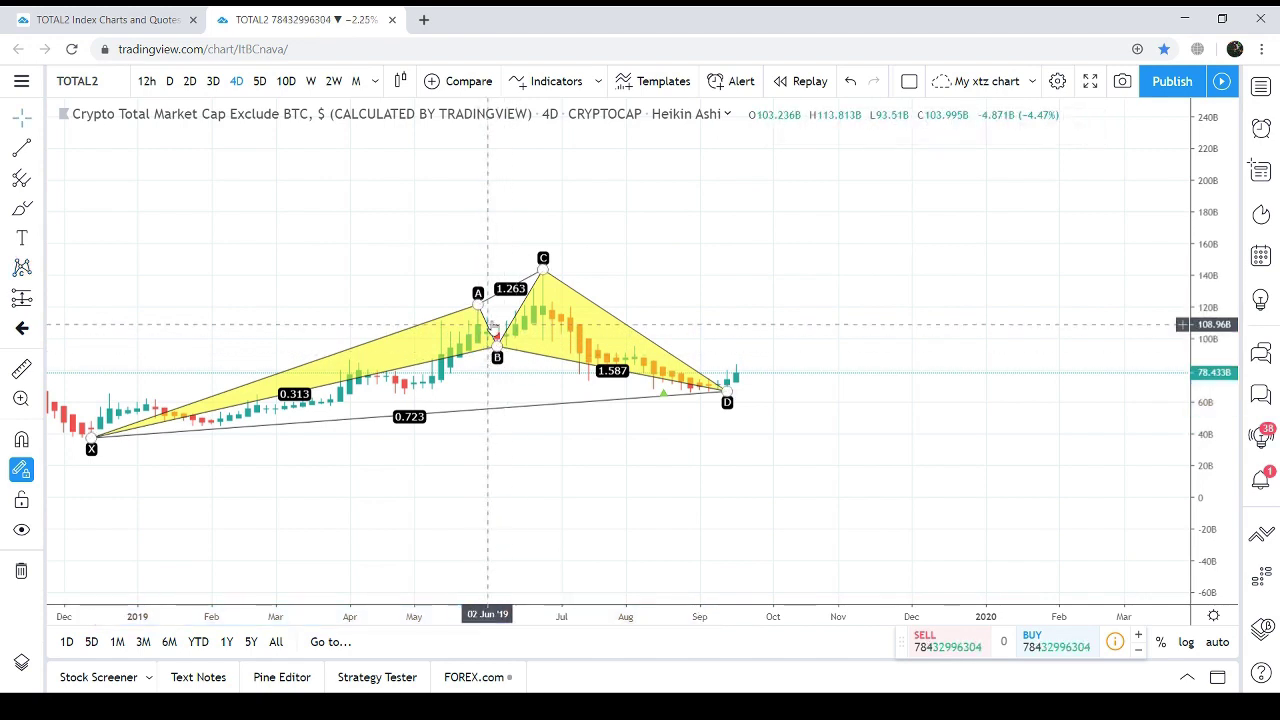
key("Delete")
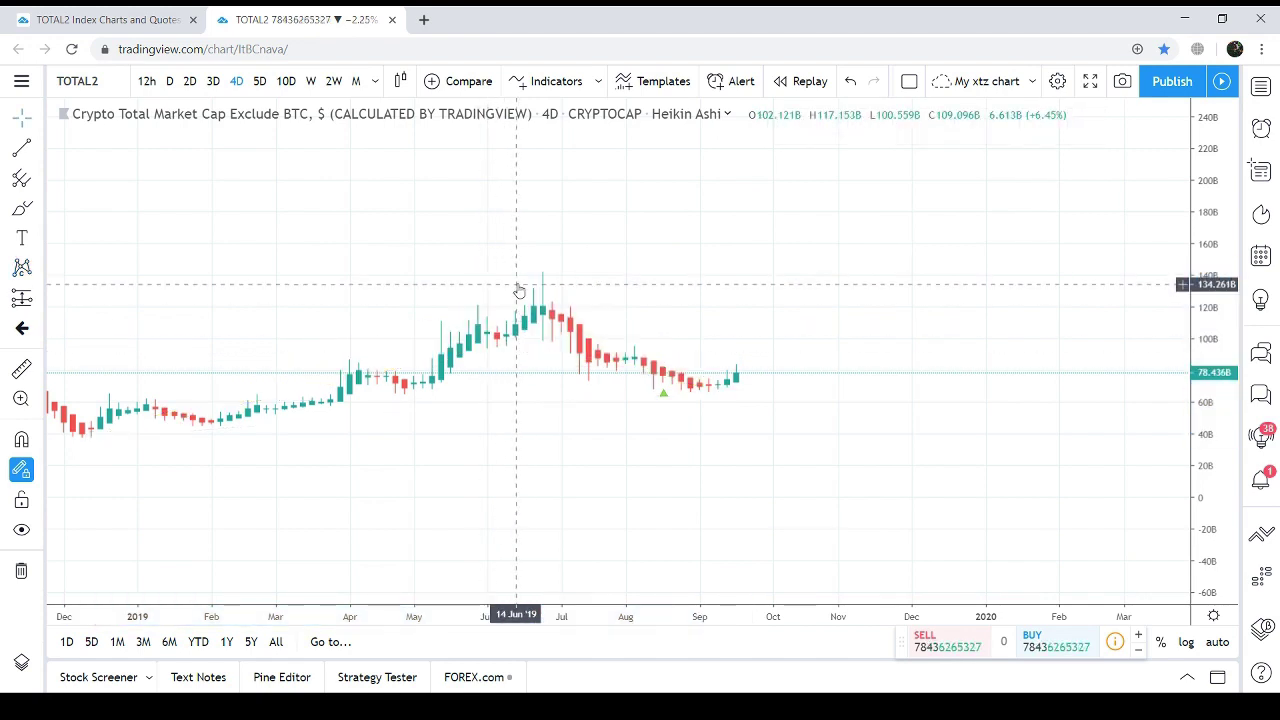
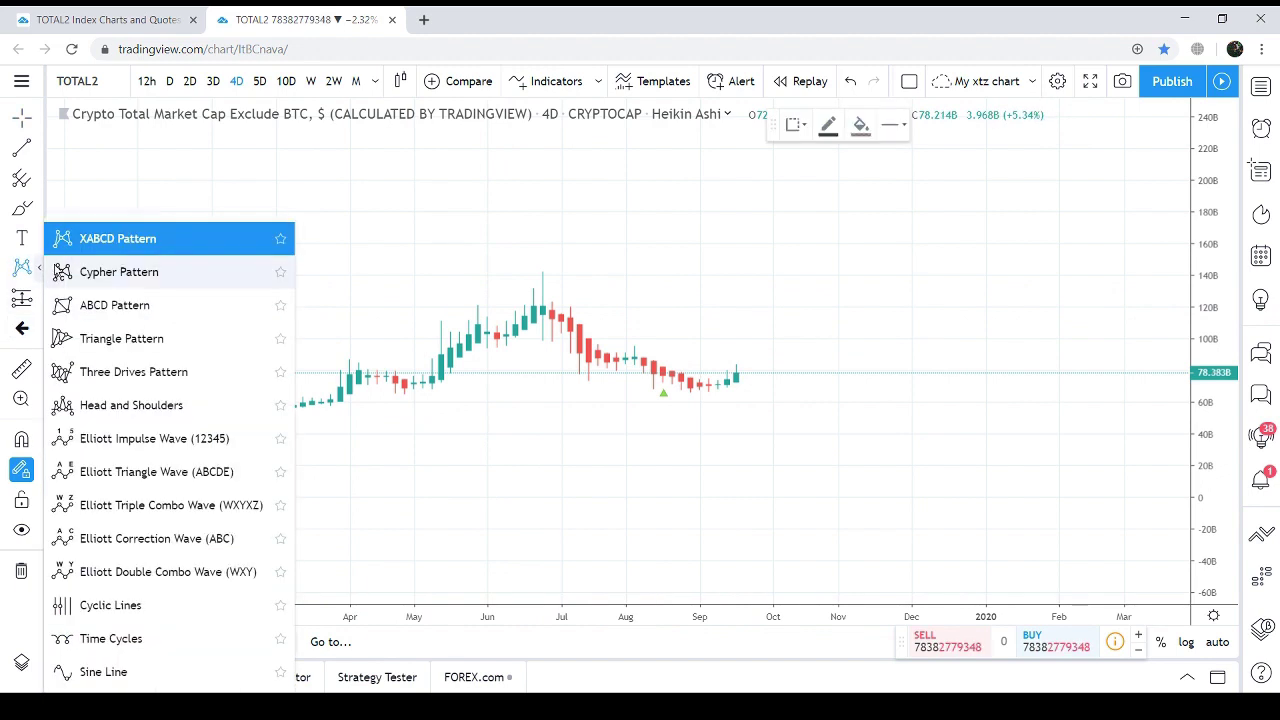
Step: Draw an XABCD pattern with X at 27 Apr, A at 29 May, B at 6 Jun, C at 26 Jun and D at 18 Sep '19
left_click(104, 241)
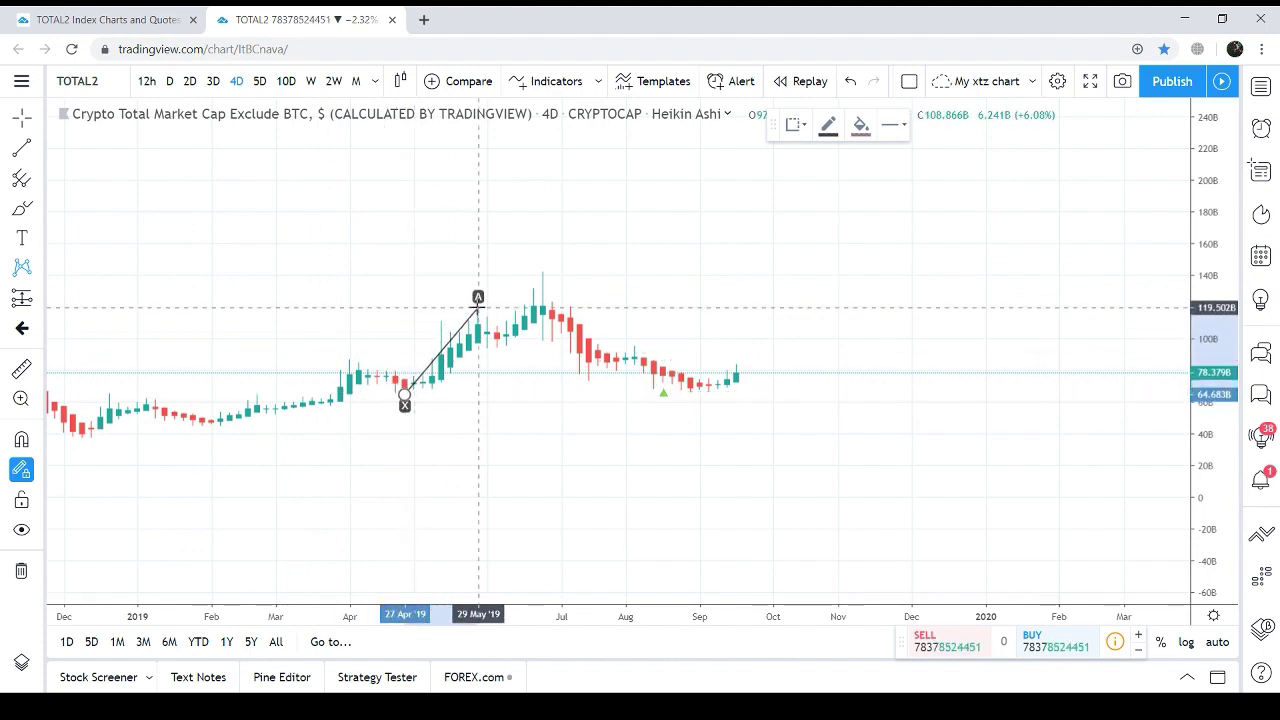
left_click(478, 297)
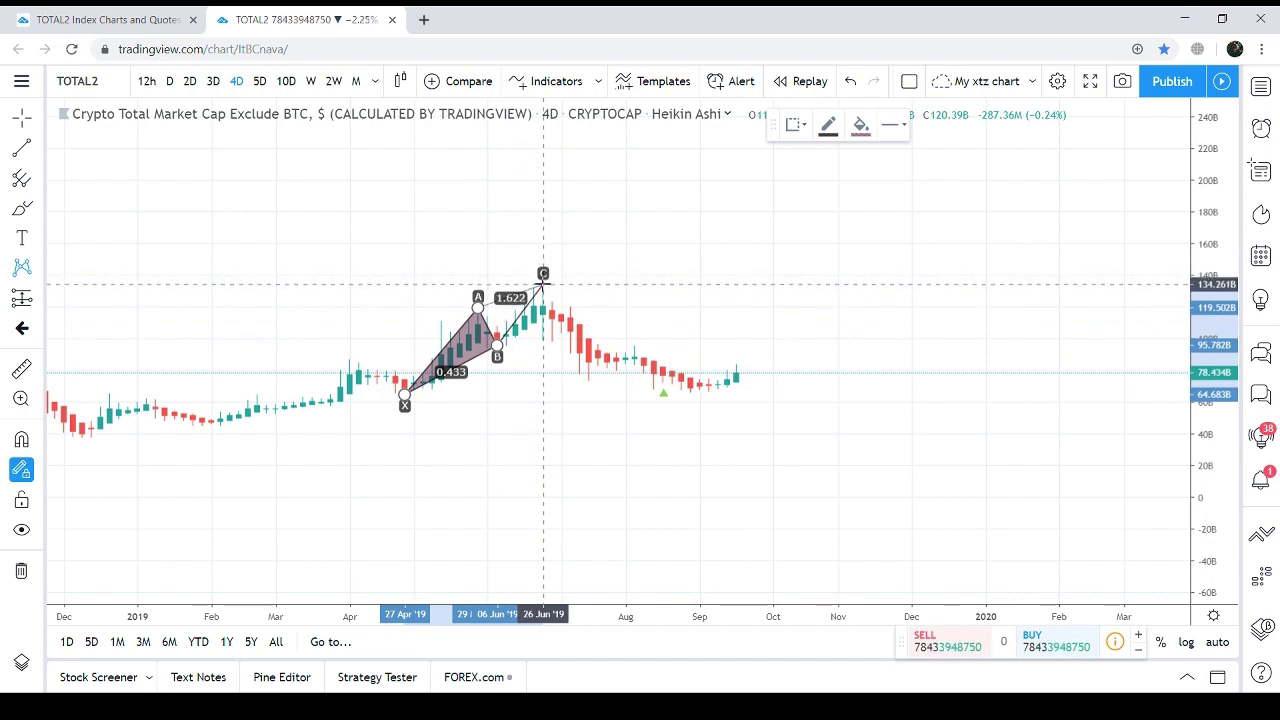
left_click(543, 285)
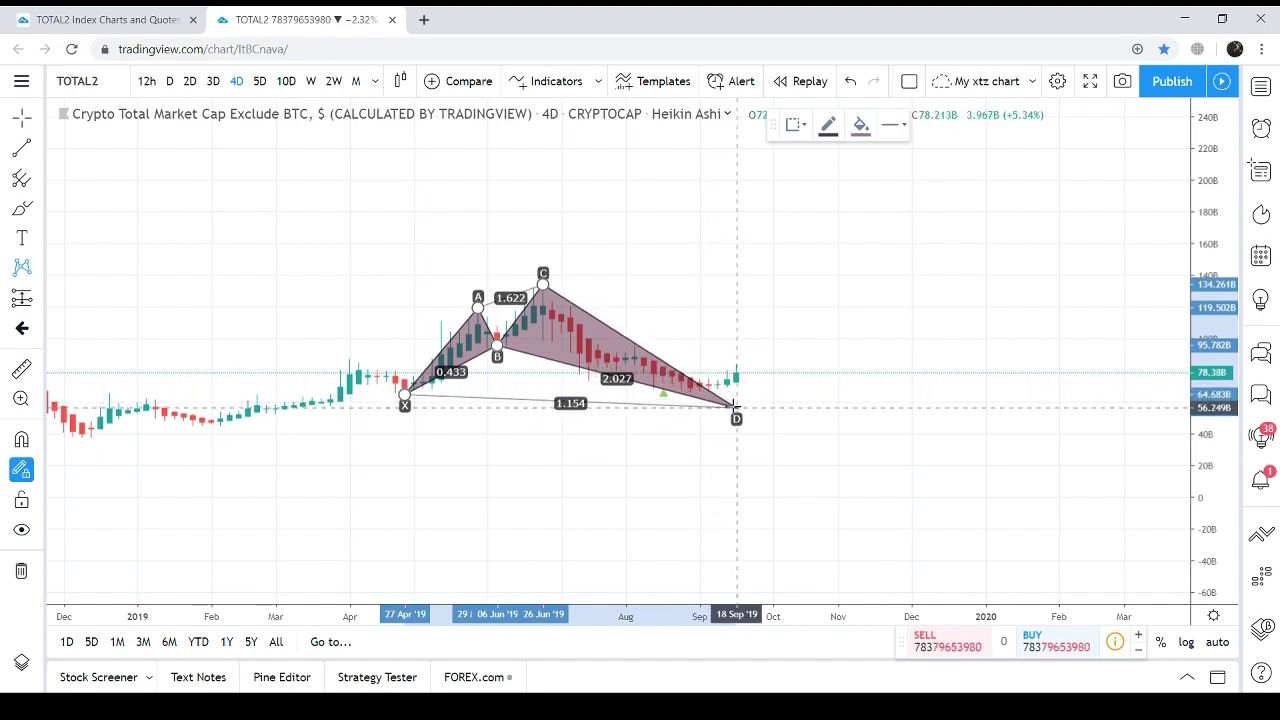
left_click(736, 405)
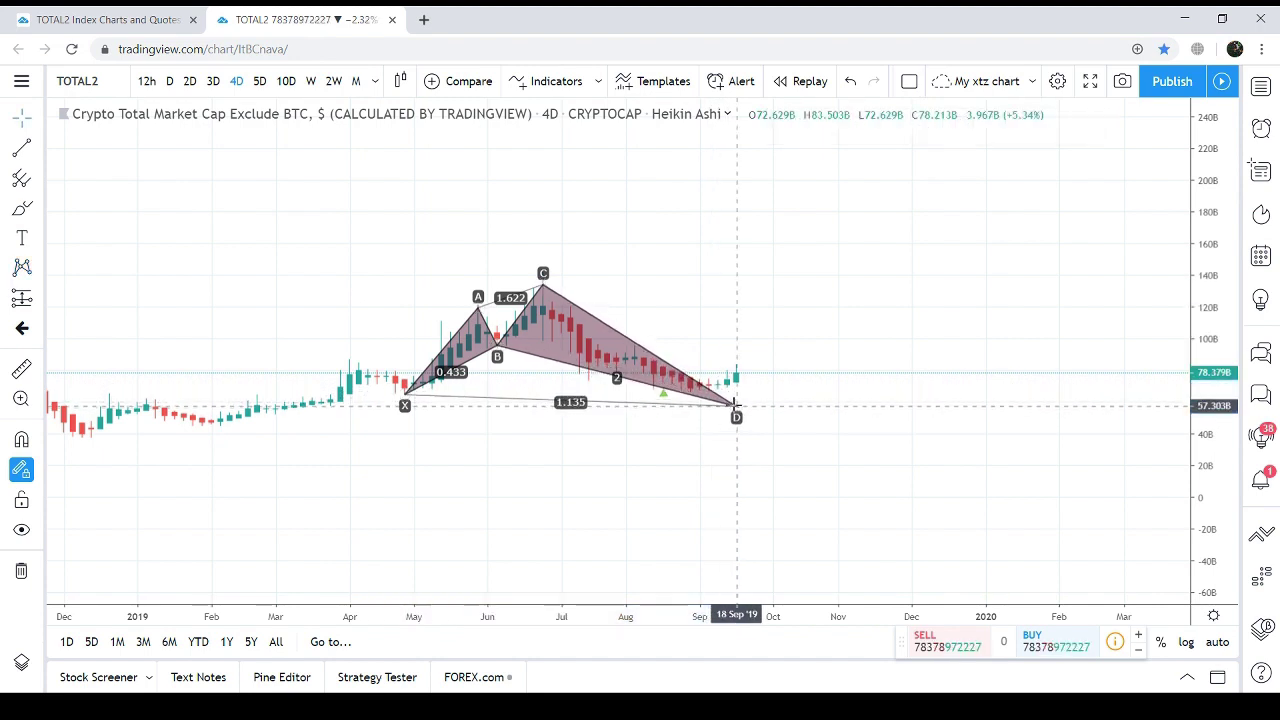
Step: Draw a rectangle around point D from 9 Aug '19 at about 73.6B to 20 Oct '19 at about 54.7B
left_click(41, 210)
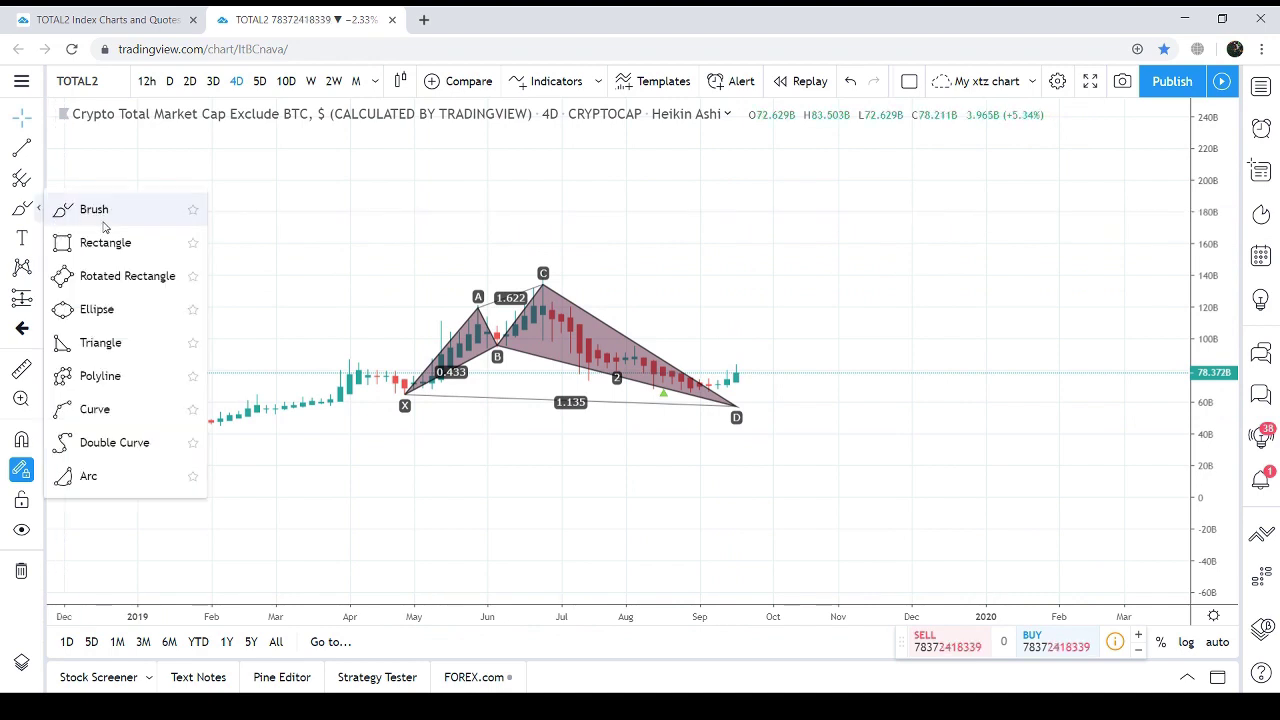
left_click(90, 243)
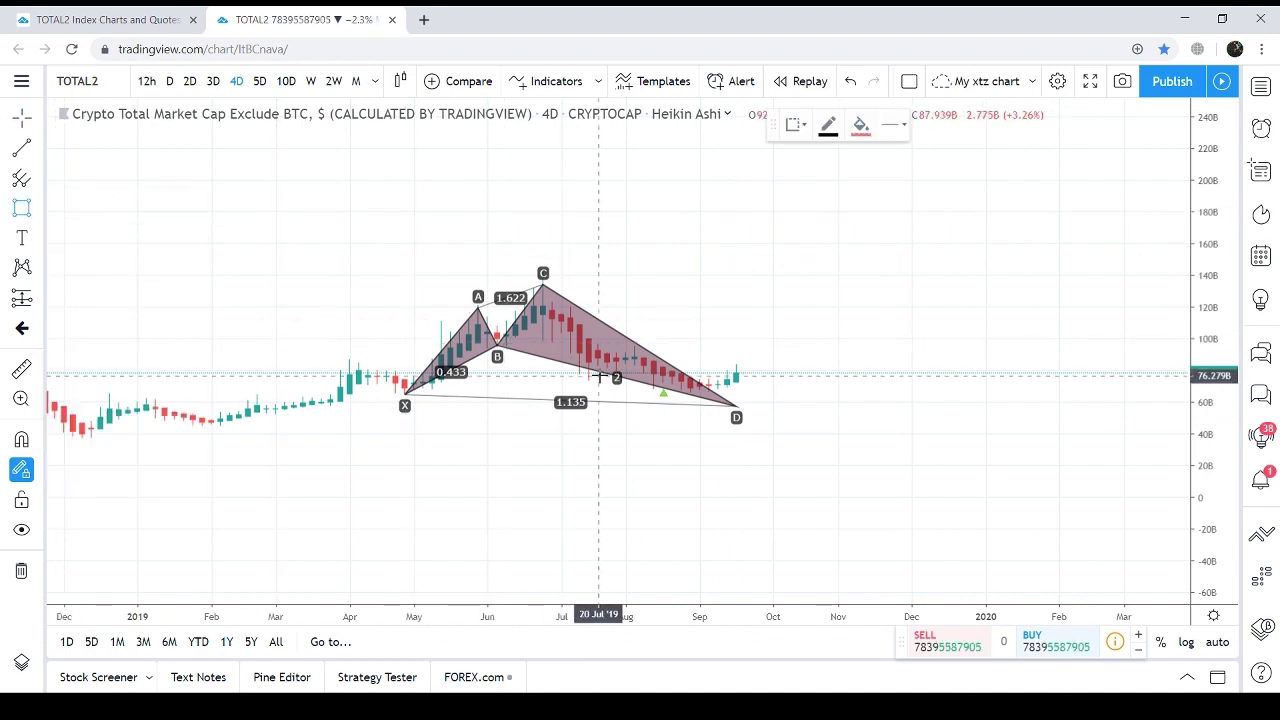
left_click(640, 381)
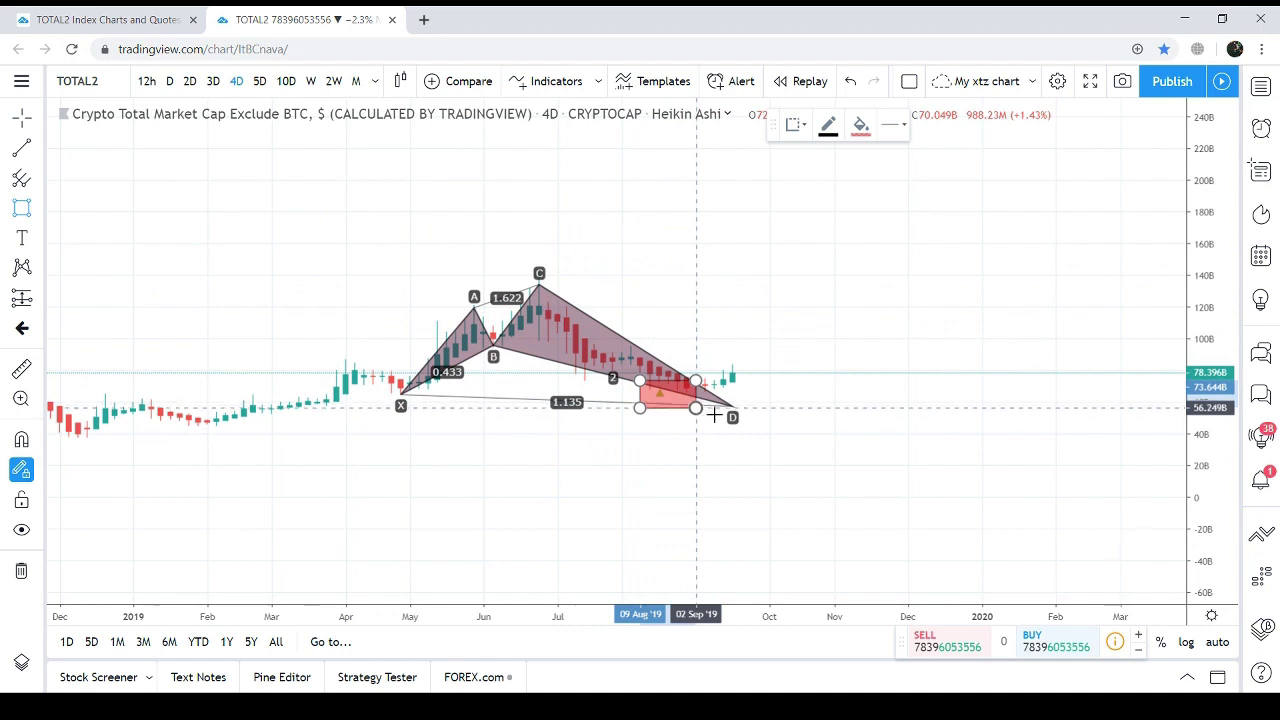
left_click(788, 410)
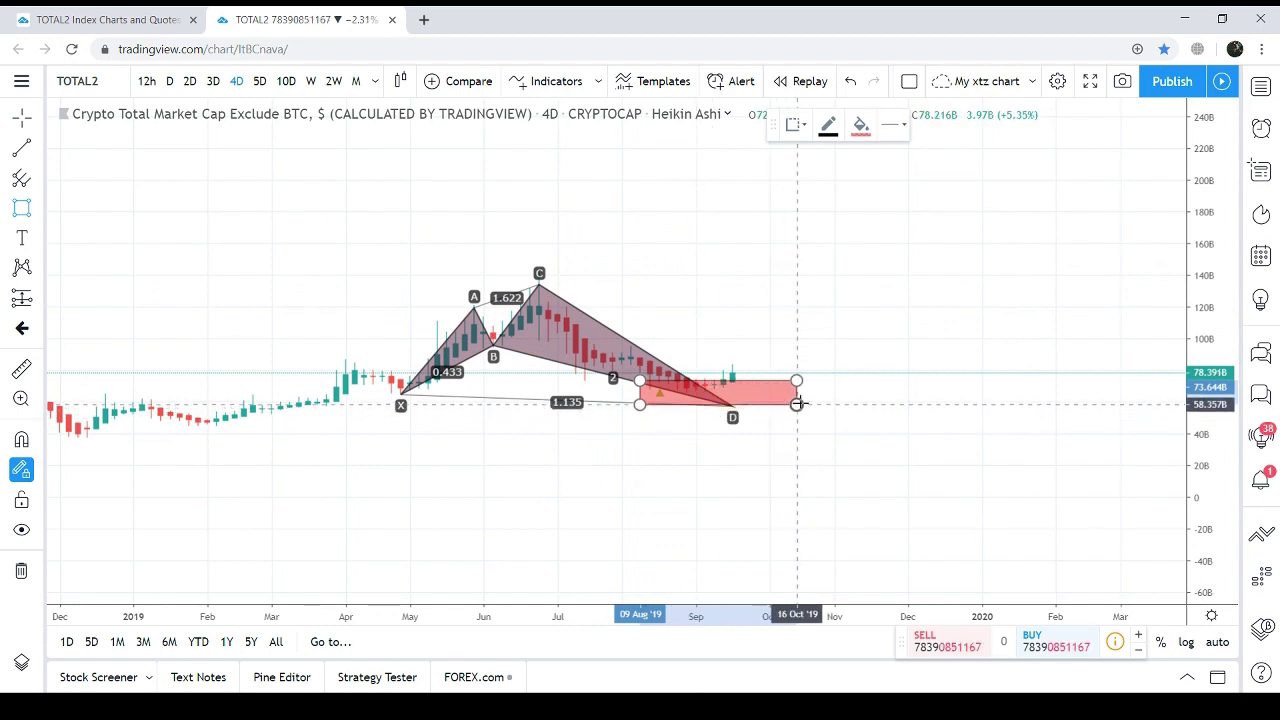
left_click(806, 410)
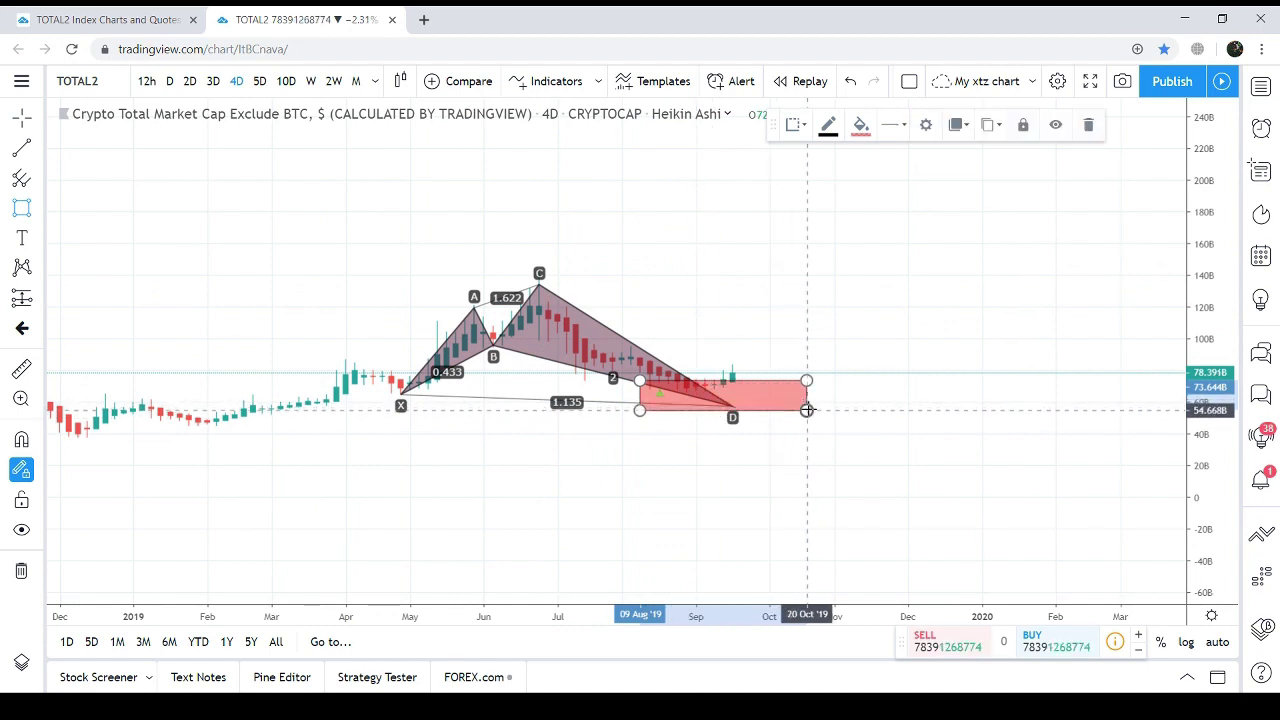
Step: Change the fill colour of the rectangle around point D to bright green
left_click(859, 128)
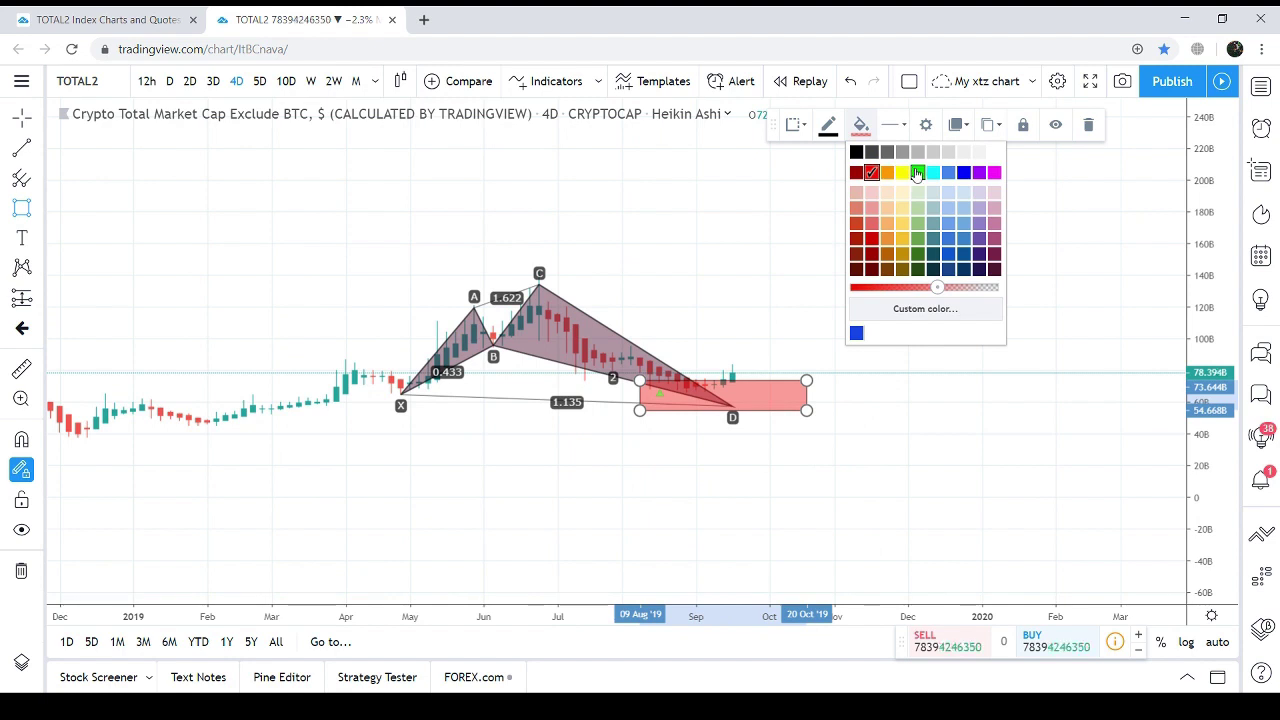
left_click(917, 173)
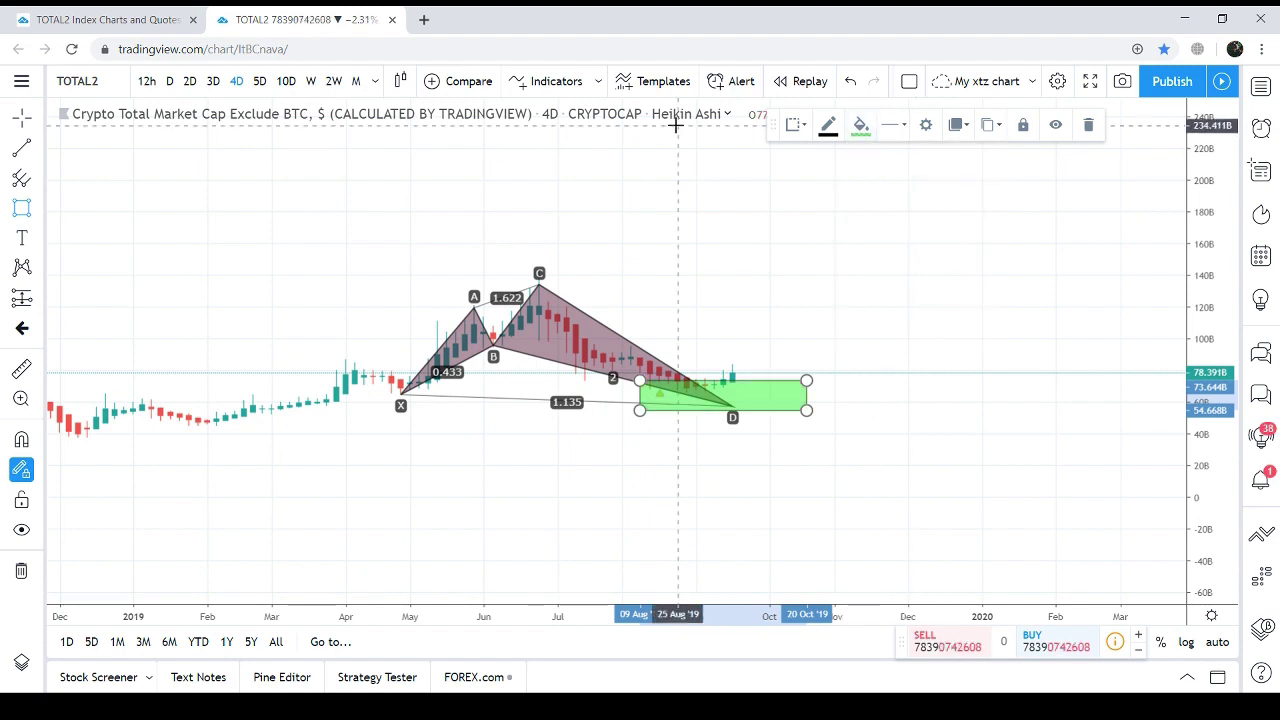
Step: Add the built-in MACD indicator to the TOTAL2 chart
left_click(548, 78)
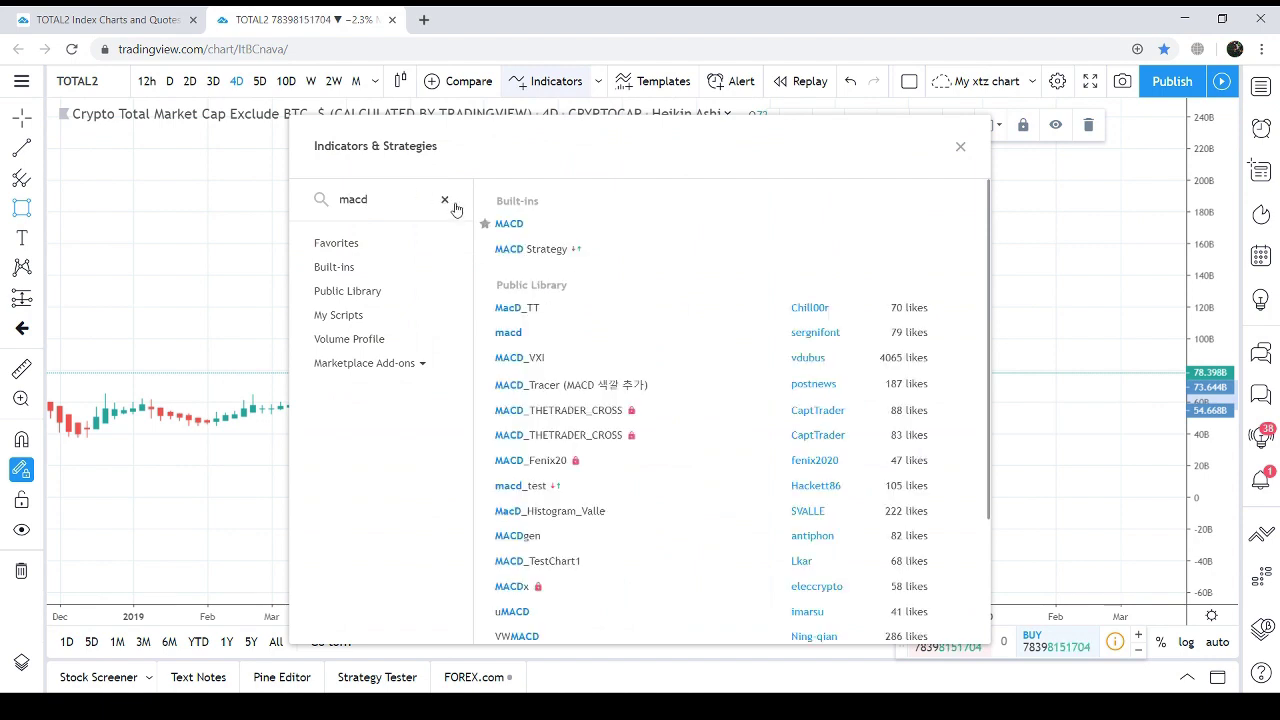
left_click(573, 228)
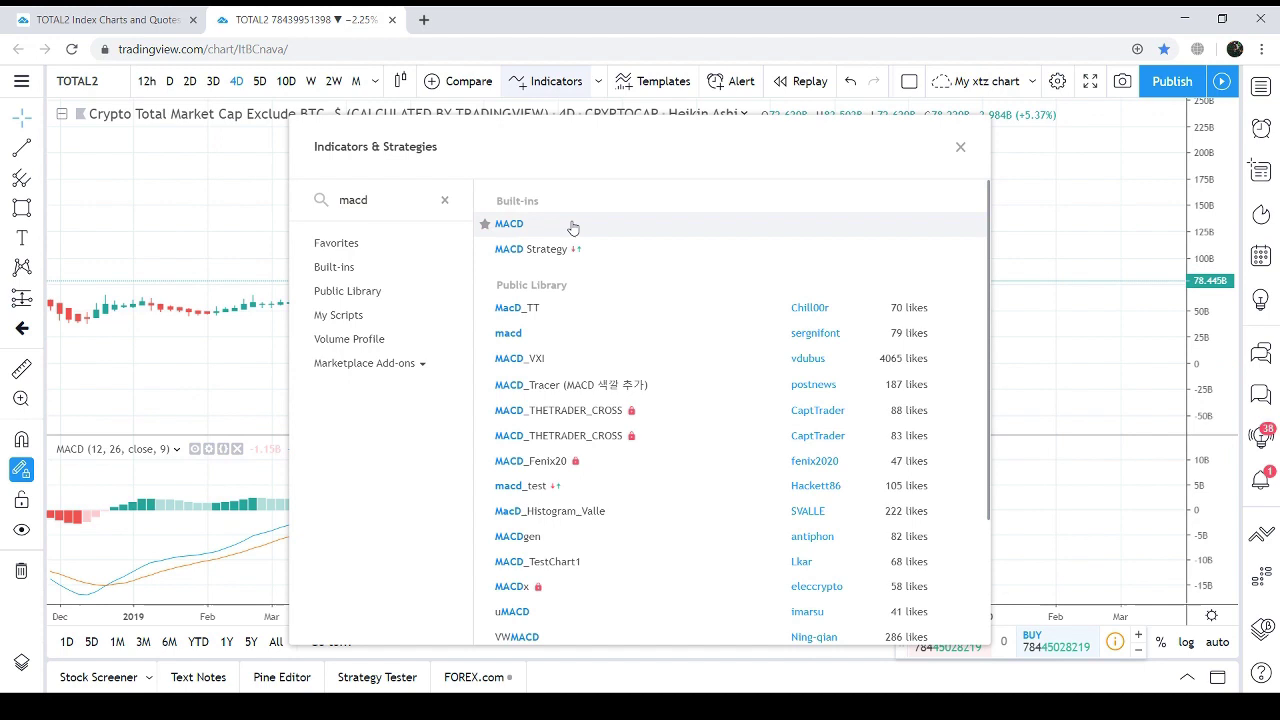
left_click(961, 149)
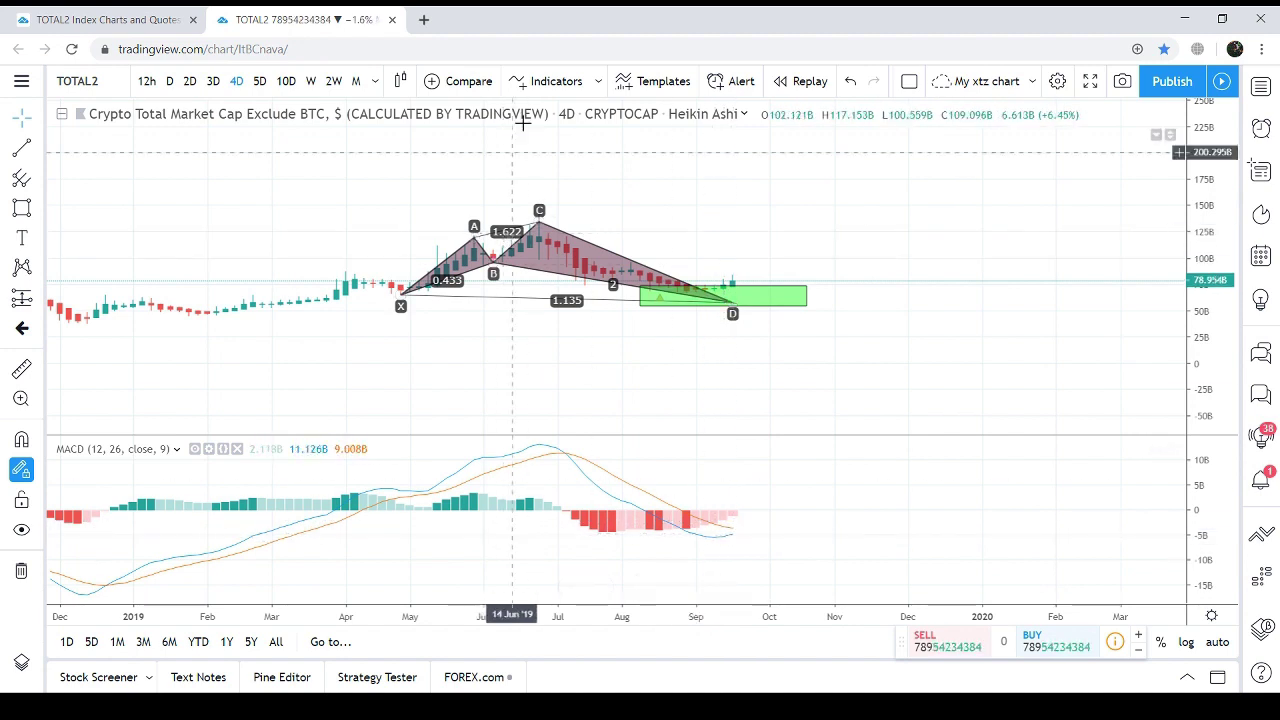
Step: Search the indicators for "sto" and add the built-in Stochastic to the TOTAL2 chart
left_click(545, 85)
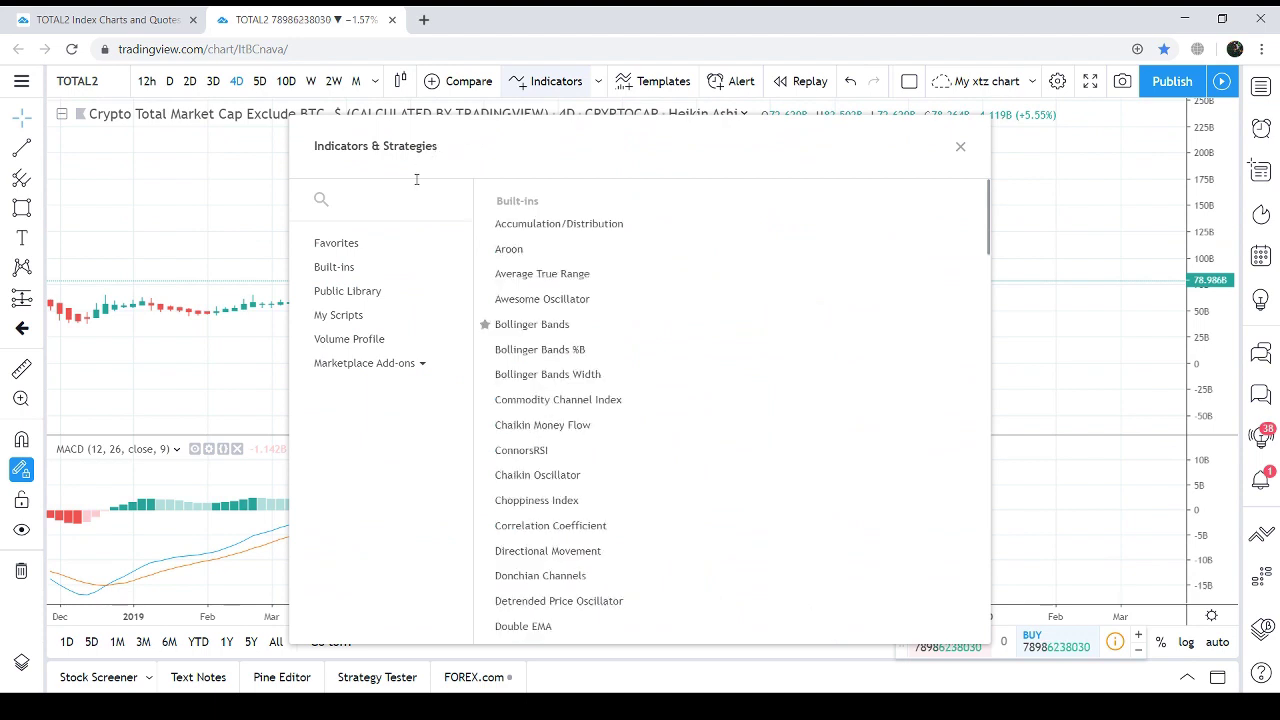
type("s")
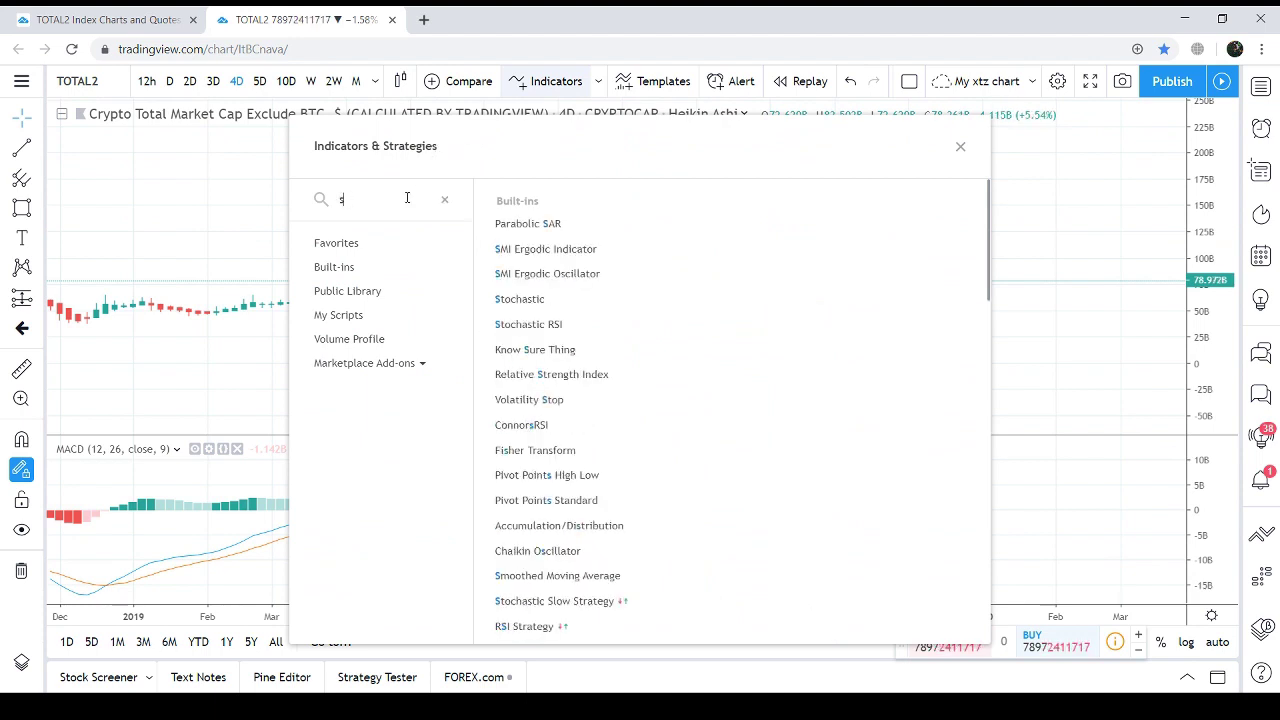
type("to")
left_click(517, 228)
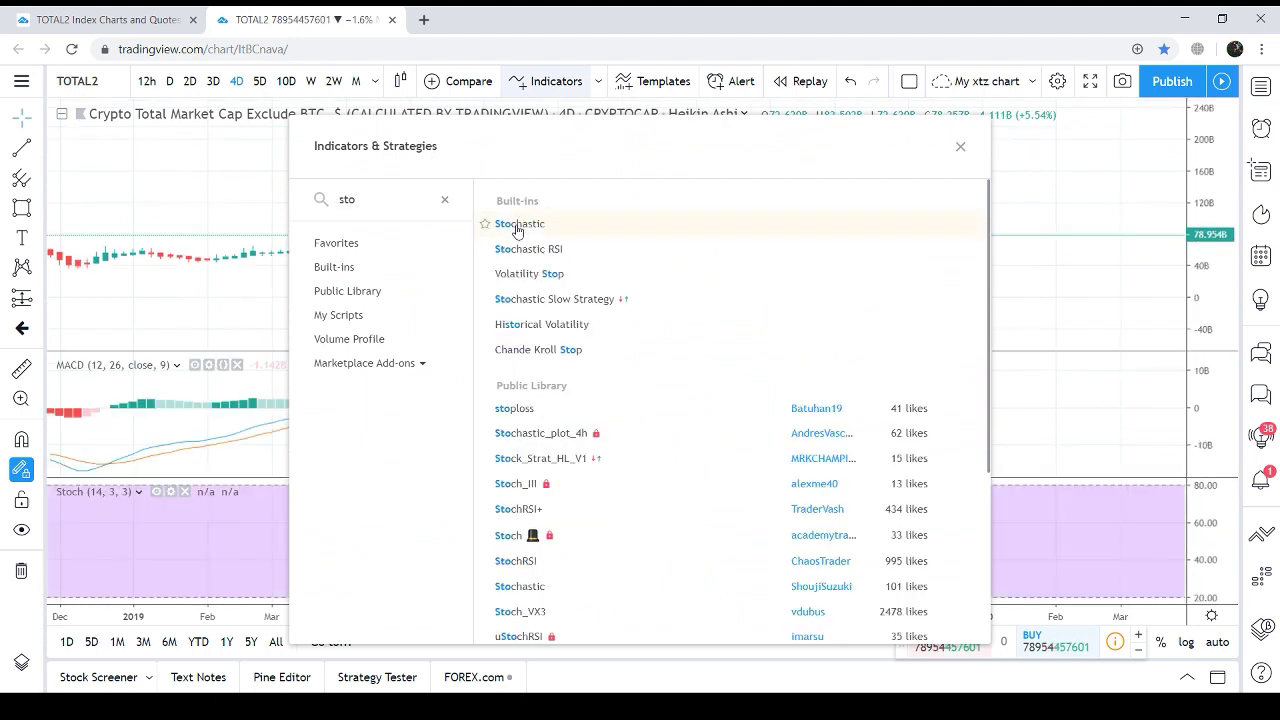
left_click(960, 149)
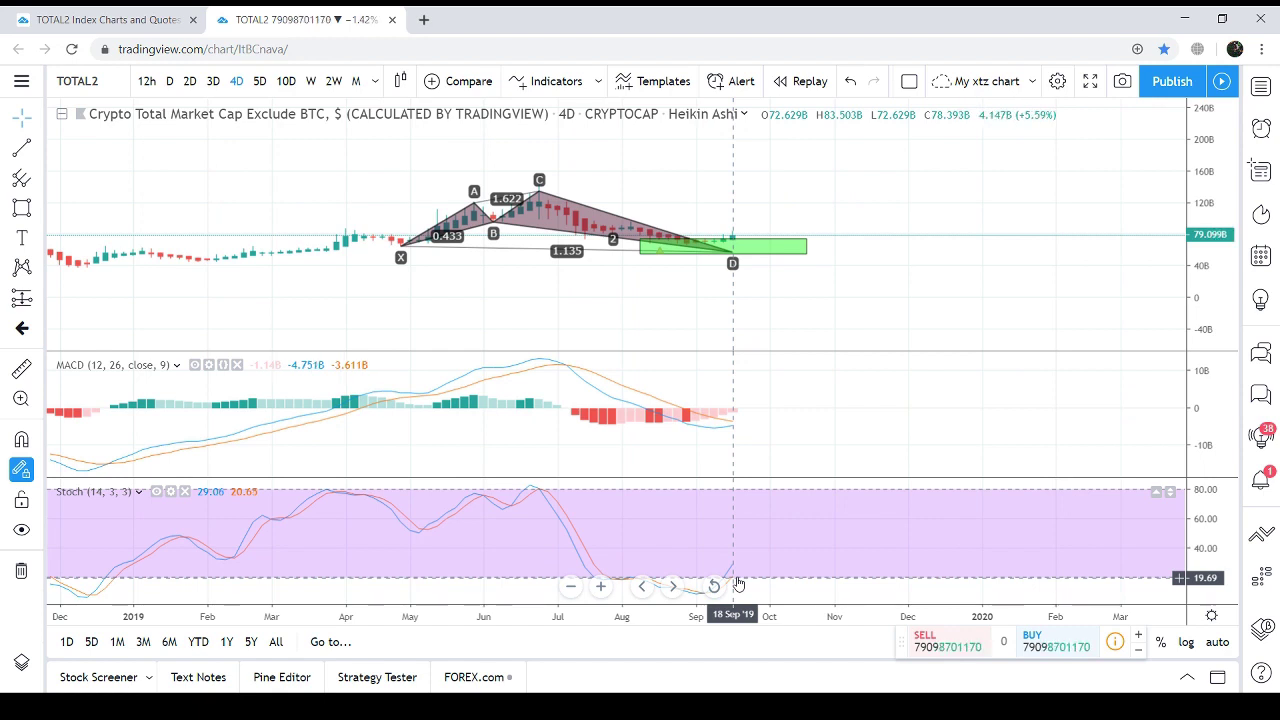
Step: Switch to the browser page with the TOTAL2 index overview and open the account's own profile from there
left_click(107, 12)
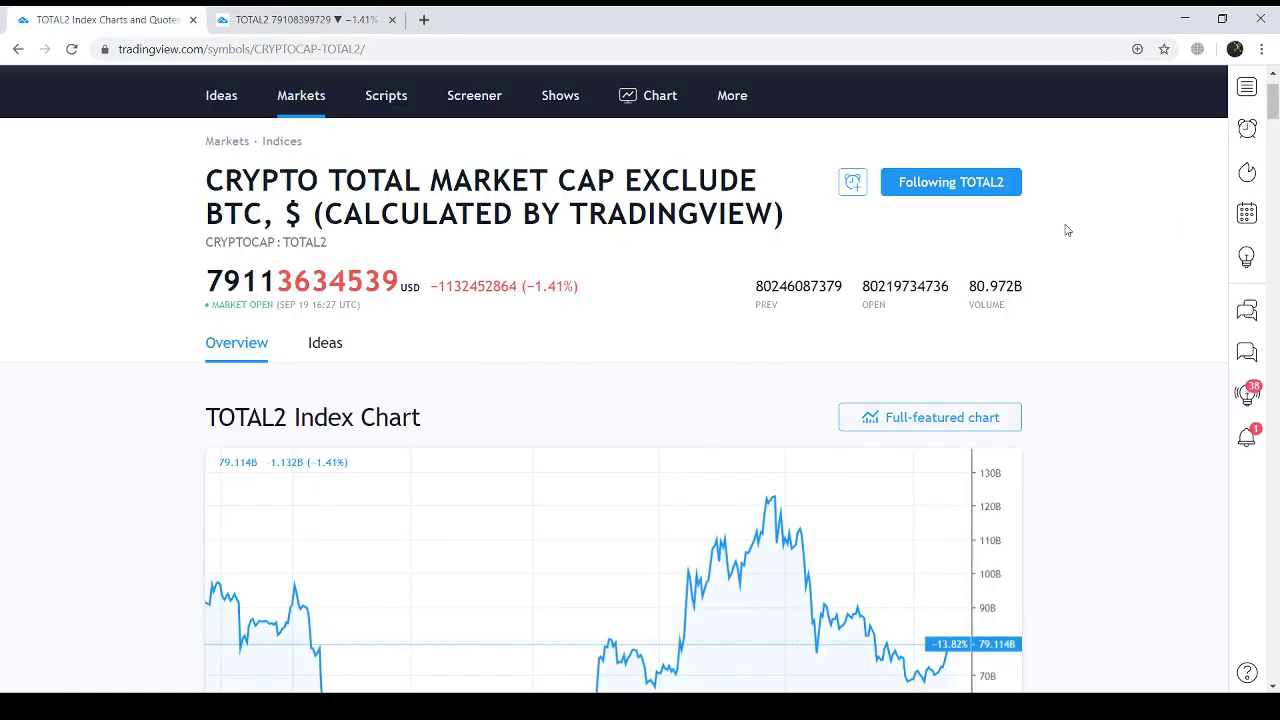
scroll(1050, 144, "up", 1)
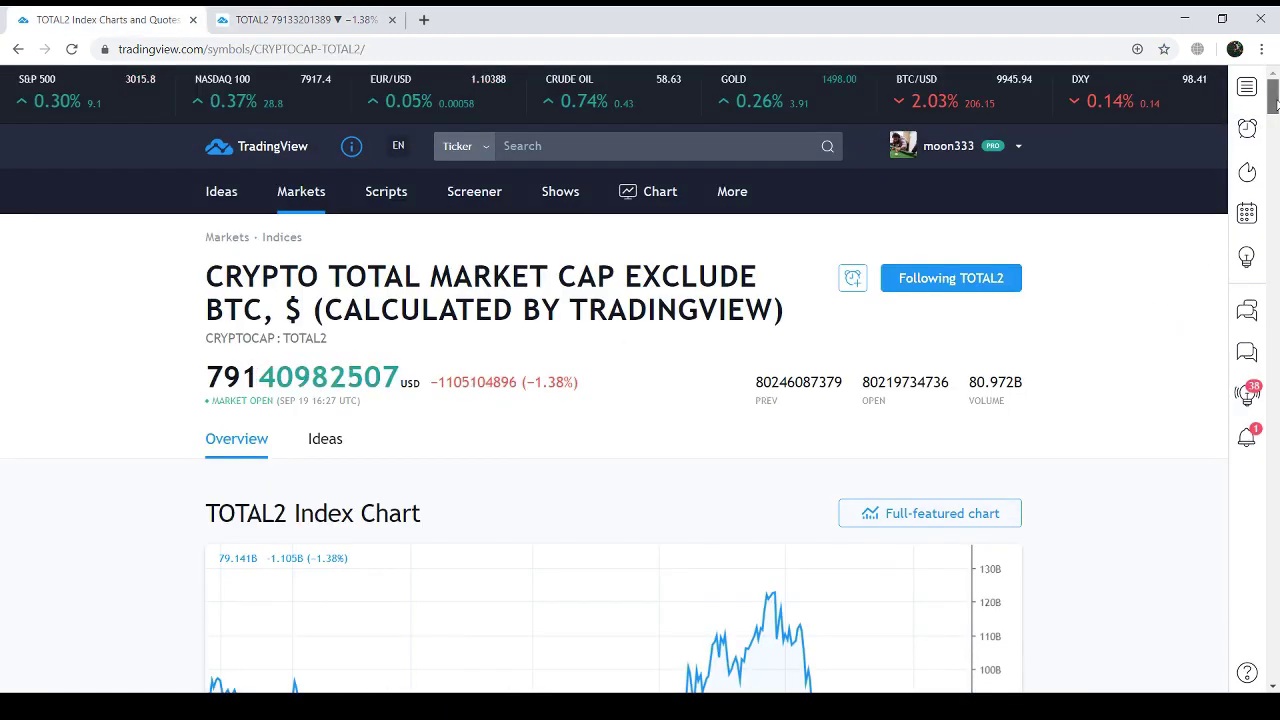
mouse_move(1048, 140)
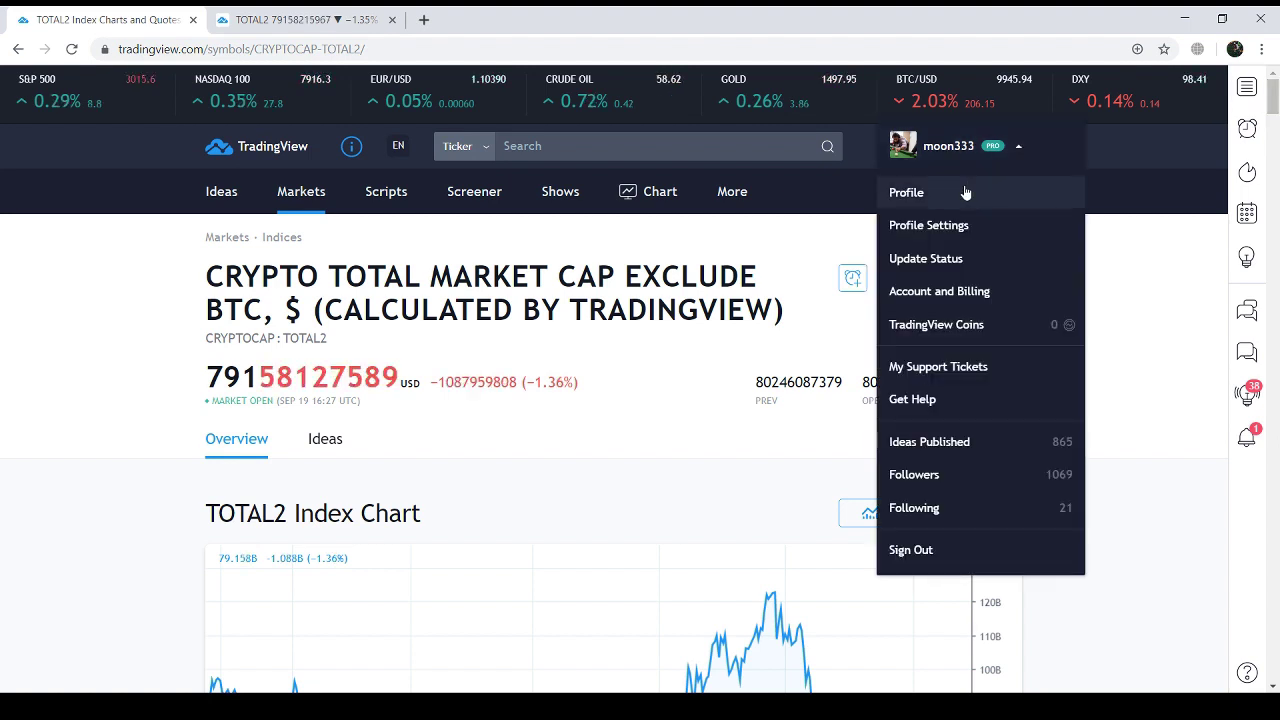
left_click(964, 185)
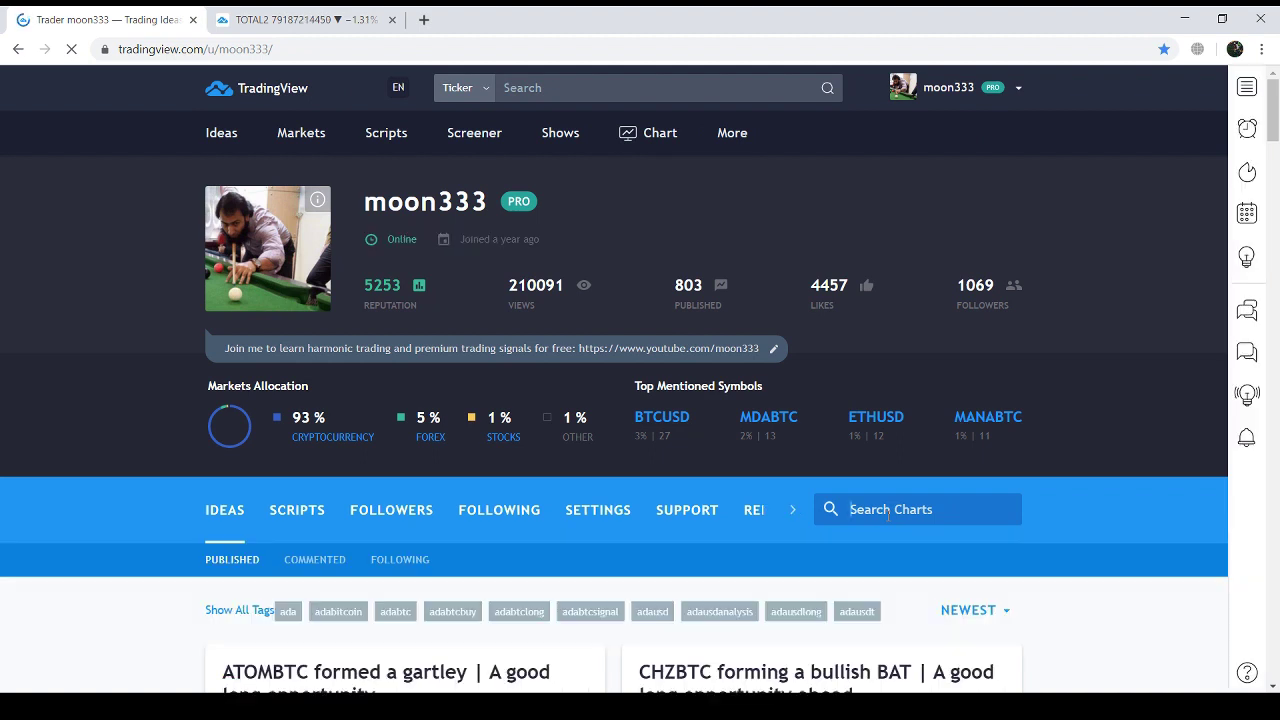
Step: Search the profile's charts for the index symbol CRYPTOCAP:TOTAL2
left_click(888, 516)
type("total2")
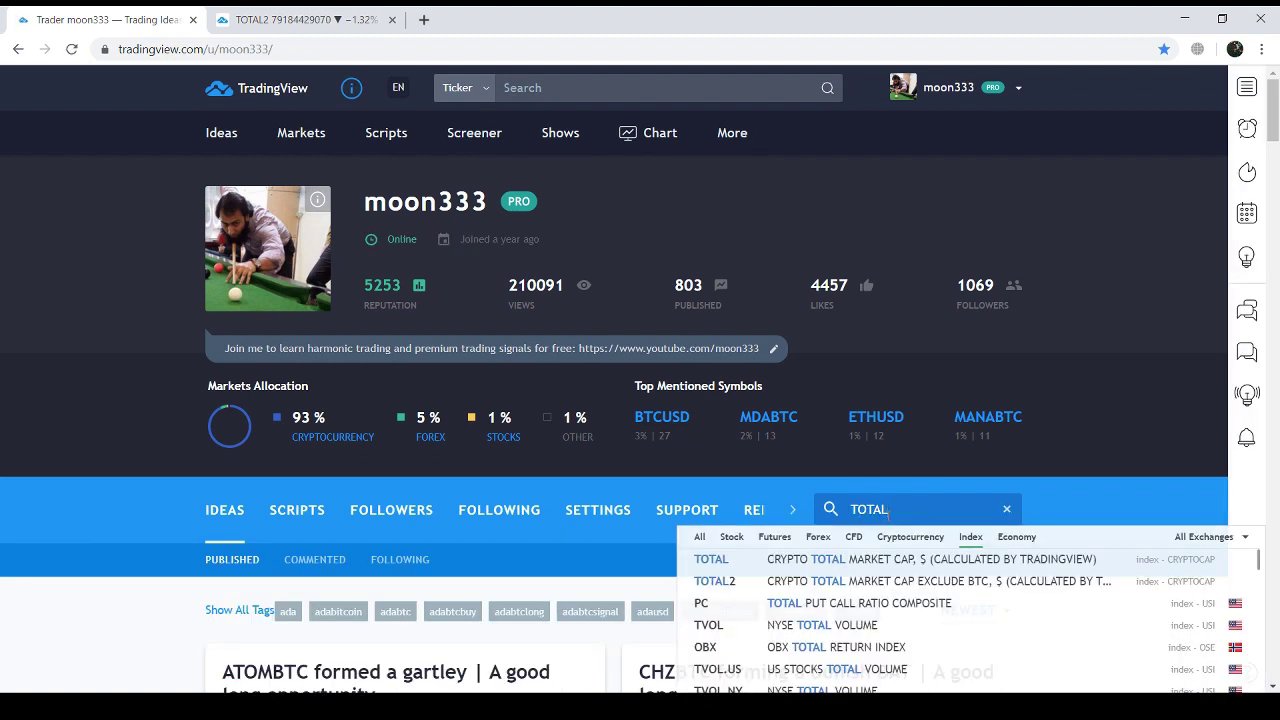
left_click(883, 580)
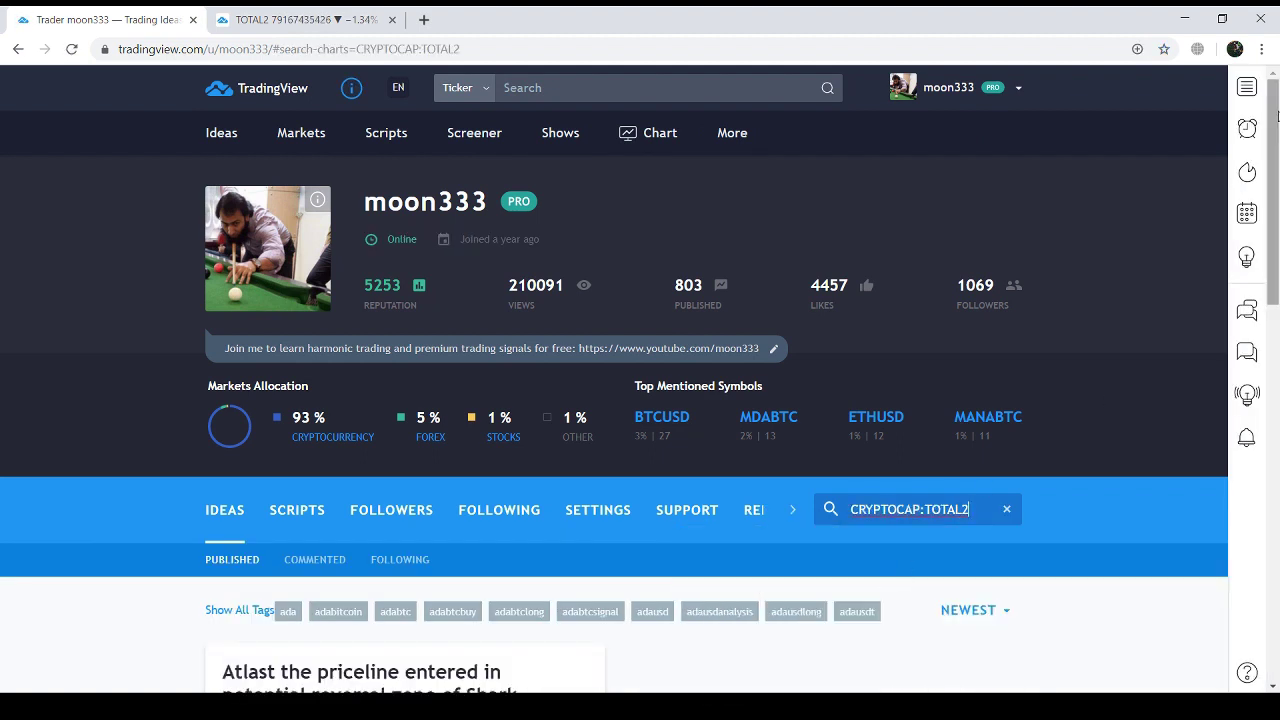
Step: Open the published idea "Atlast the priceline entered in potential reversal zone of Shark" and play its chart forward
scroll(1277, 172, "down", 2)
scroll(1277, 172, "down", 2)
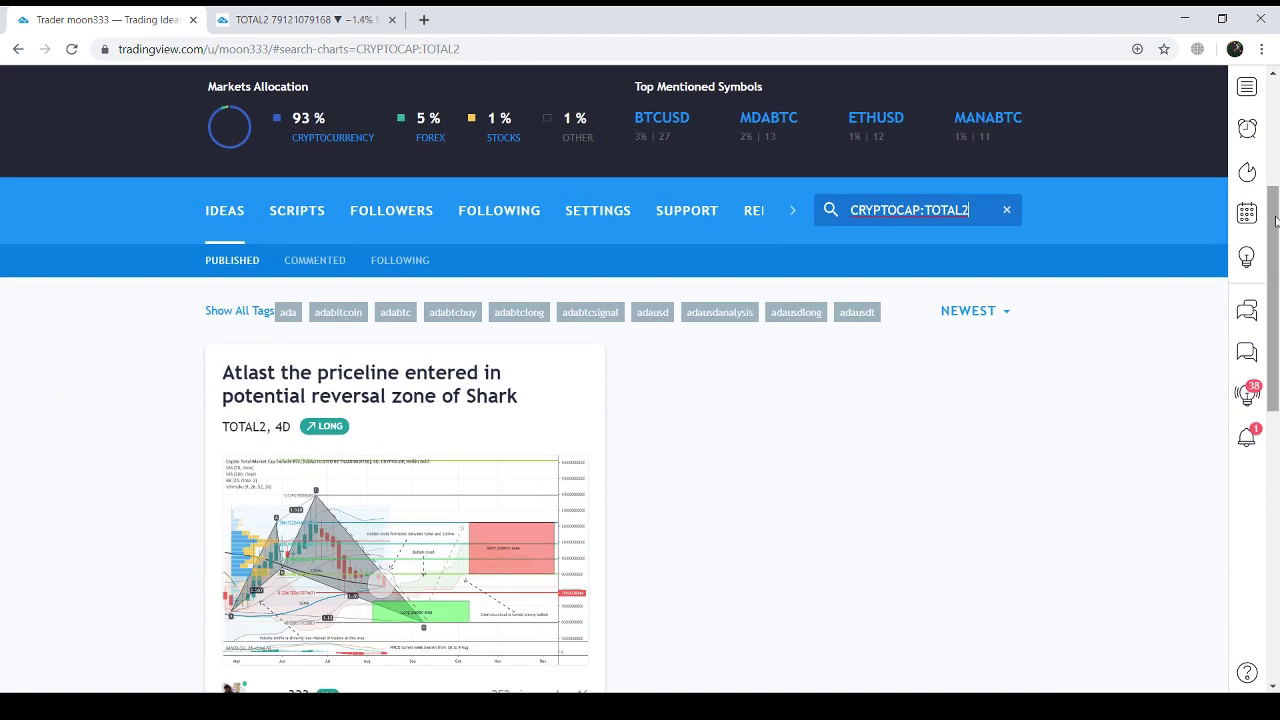
left_click(481, 531)
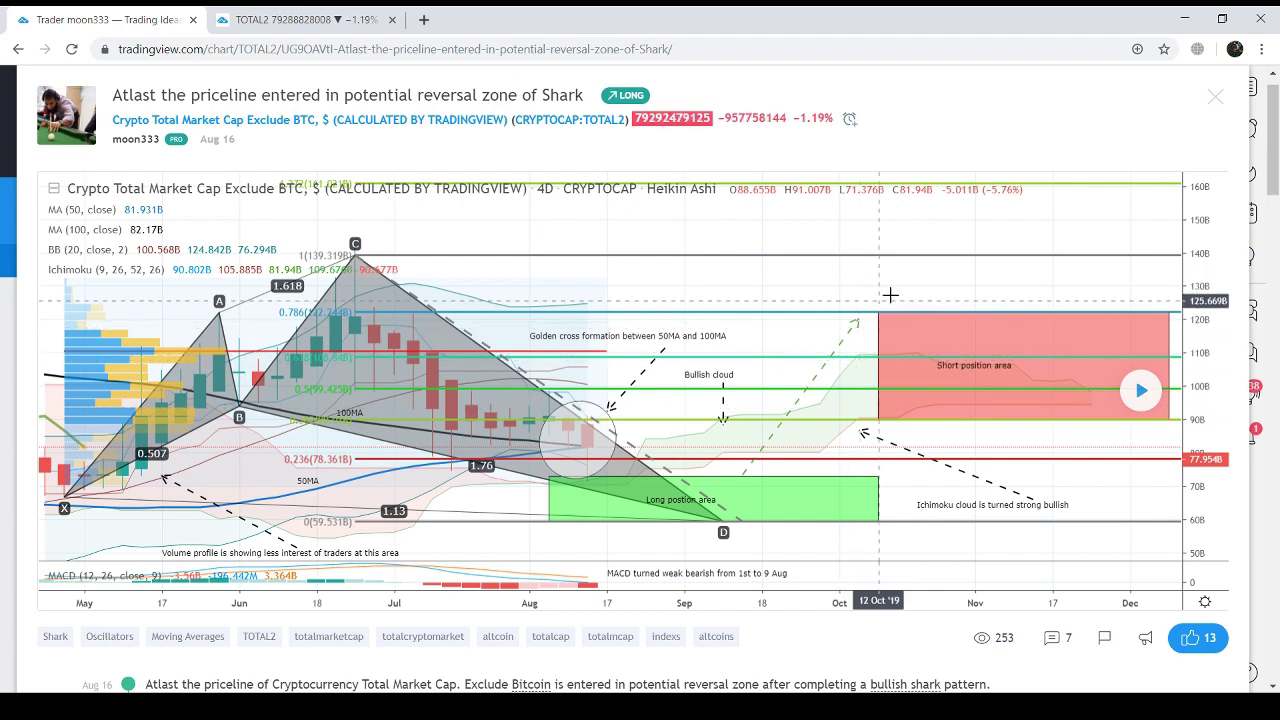
left_click(1136, 397)
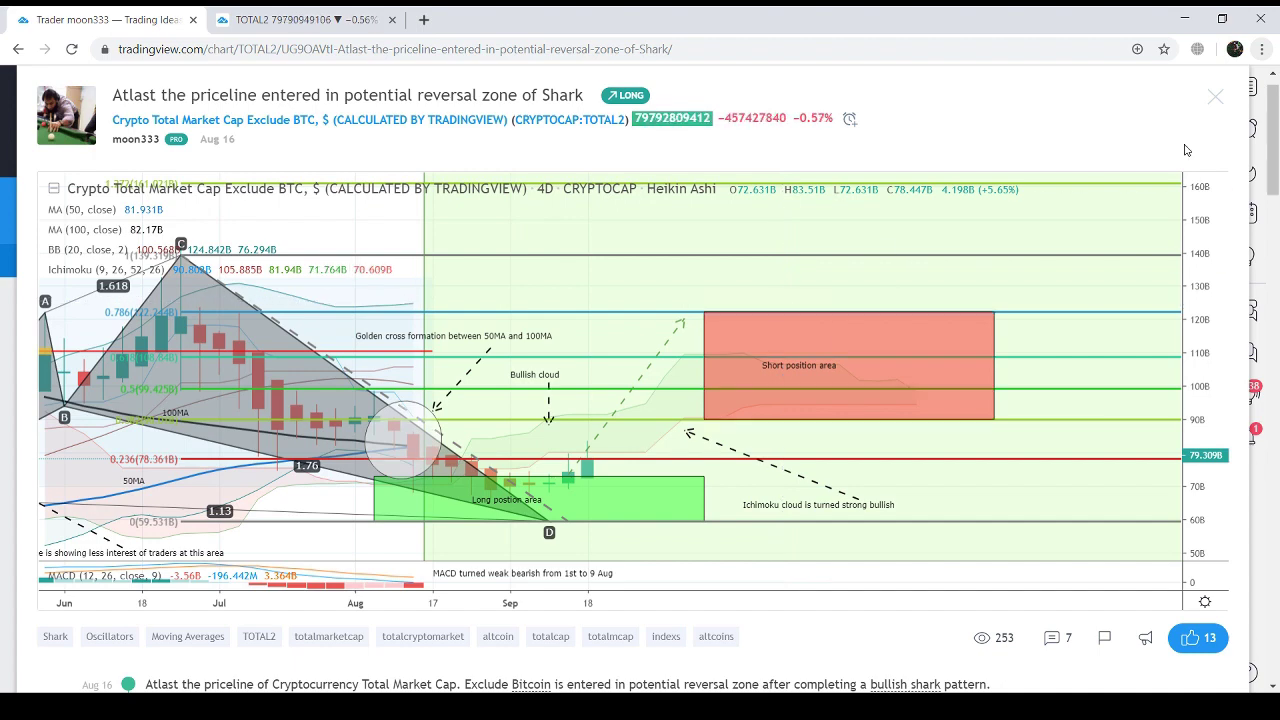
Step: Close the Shark idea and search the profile's charts for the Bitstamp cryptocurrency symbol BTCUSD
left_click(1217, 97)
scroll(993, 469, "up", 3)
key("ctrl+a")
type("BTC")
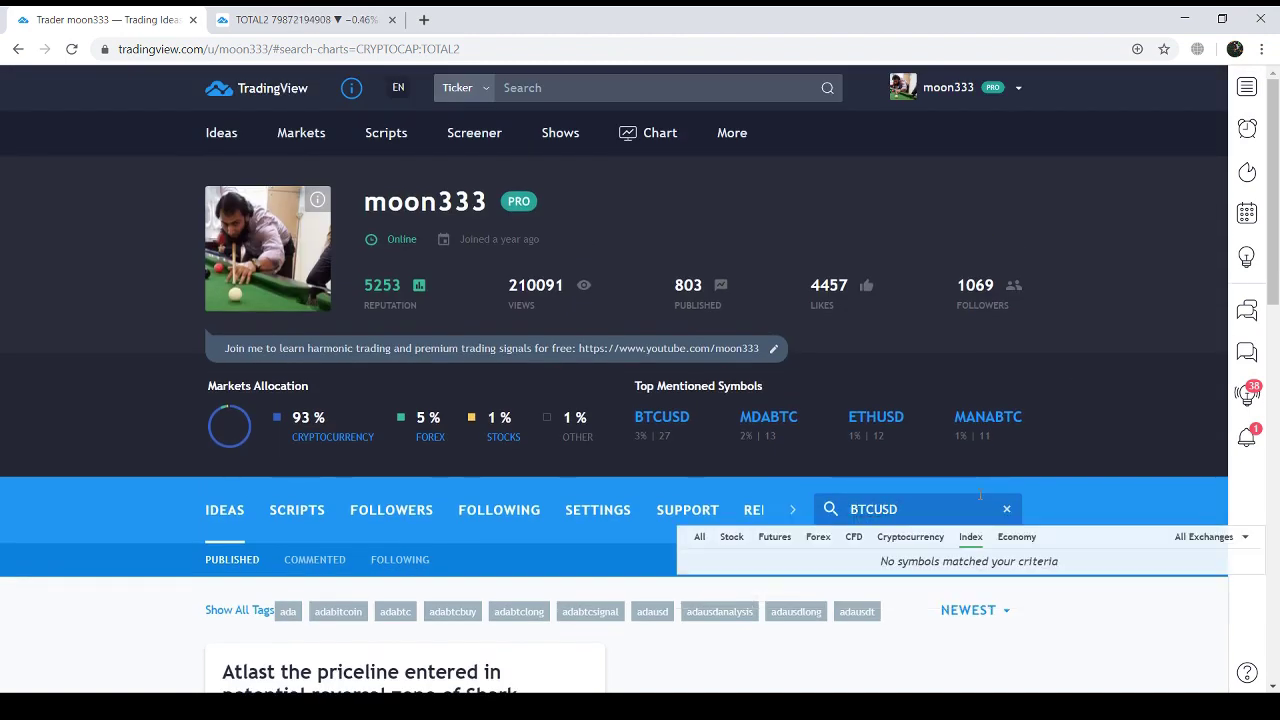
left_click(897, 544)
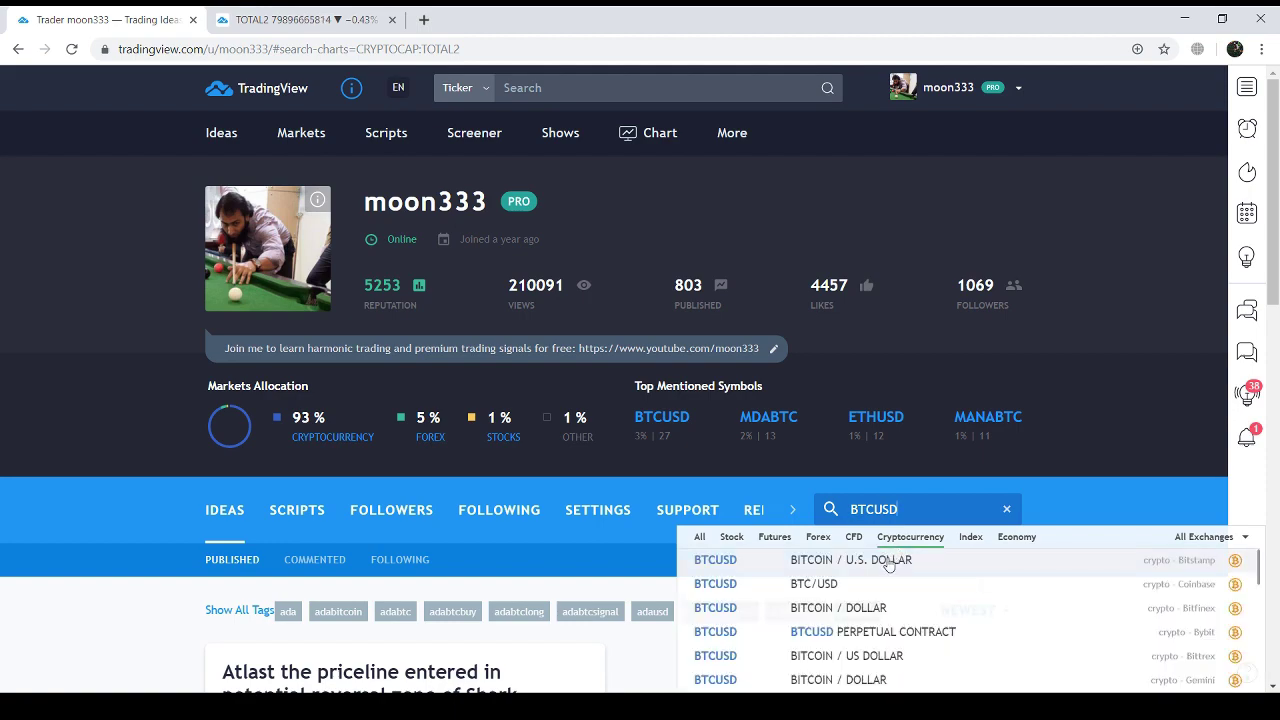
left_click(888, 562)
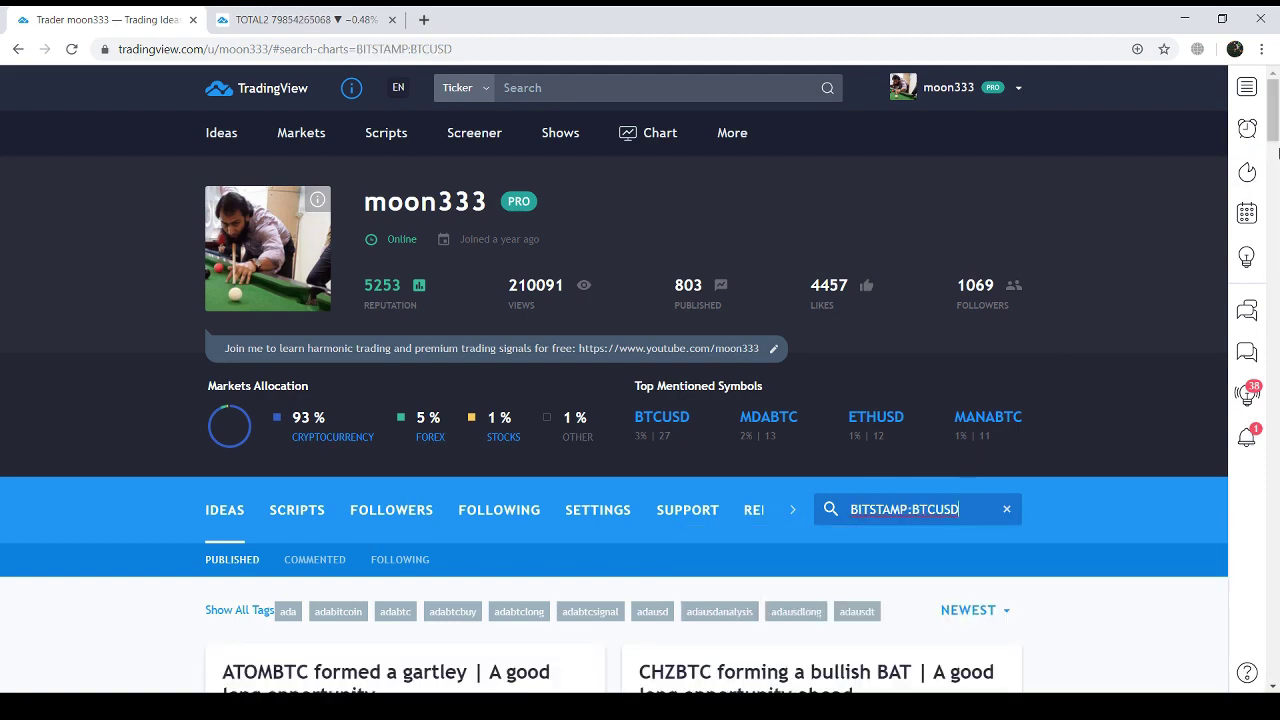
Step: Go to page 2 of the published ideas and open "BTC more indications are in favor of bullish rather than bearish"
left_click_drag(1277, 113, 1144, 594)
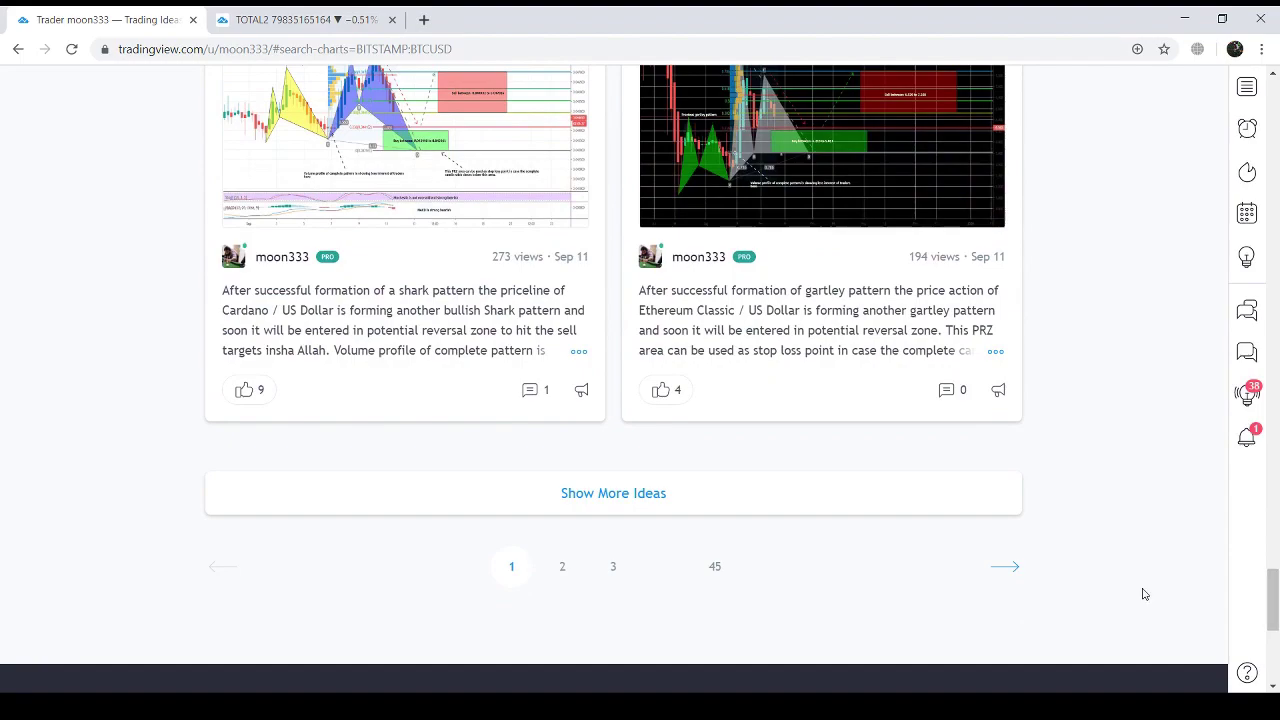
left_click(575, 566)
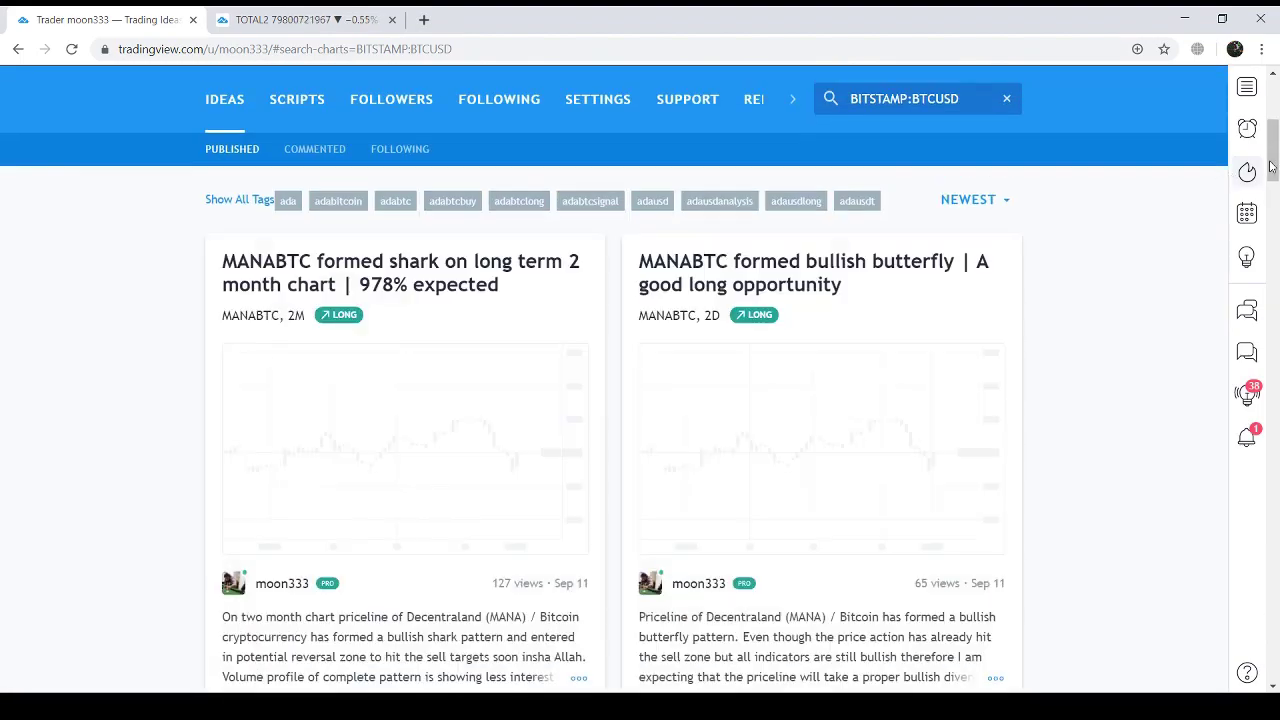
left_click_drag(1273, 148, 1275, 390)
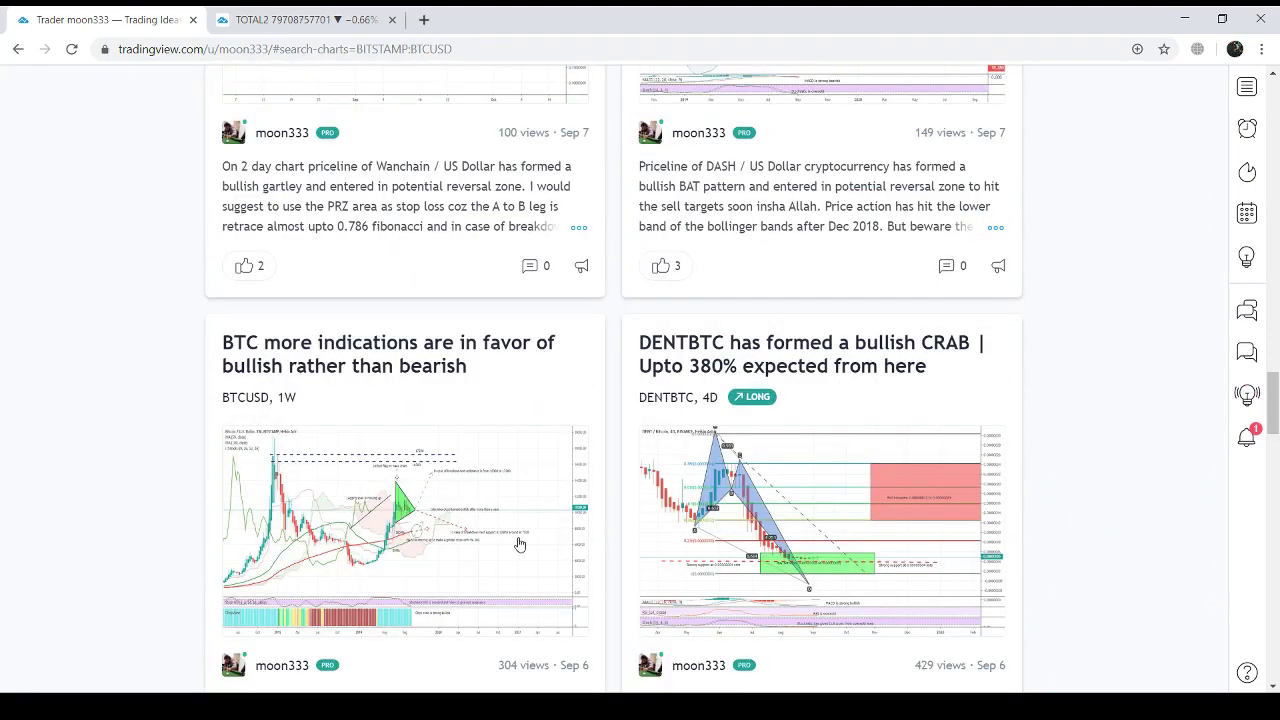
left_click(390, 531)
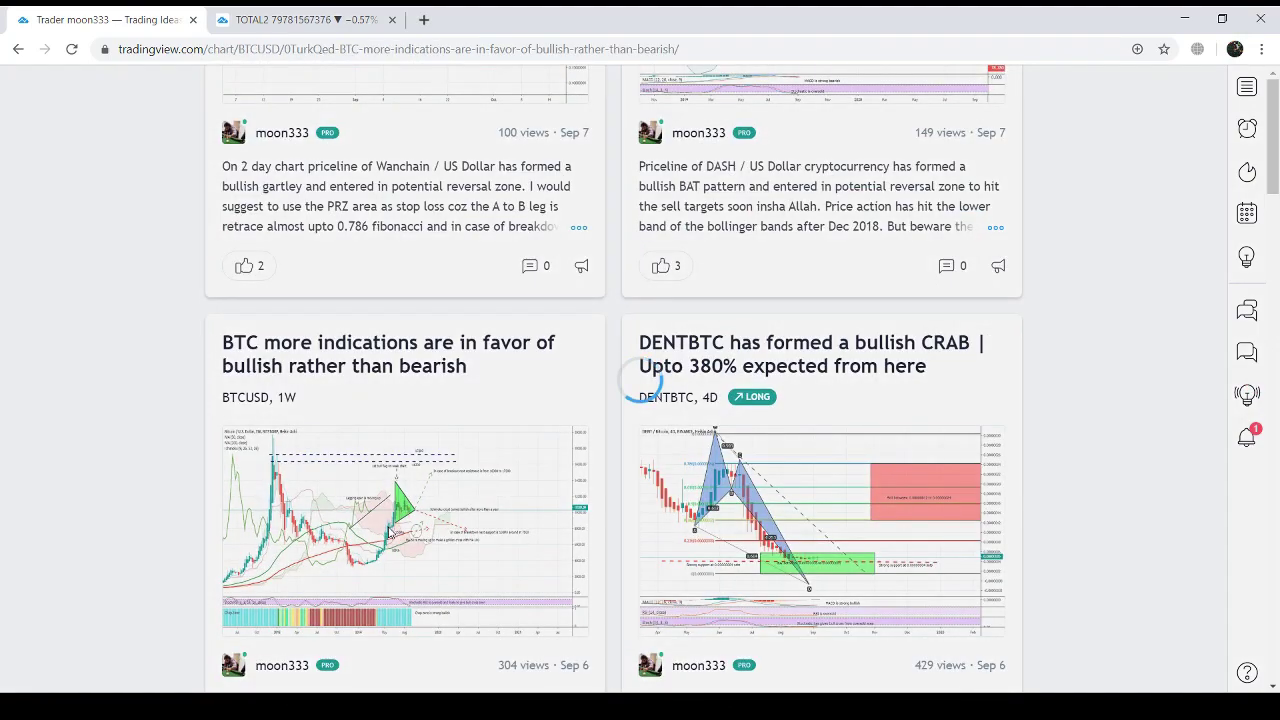